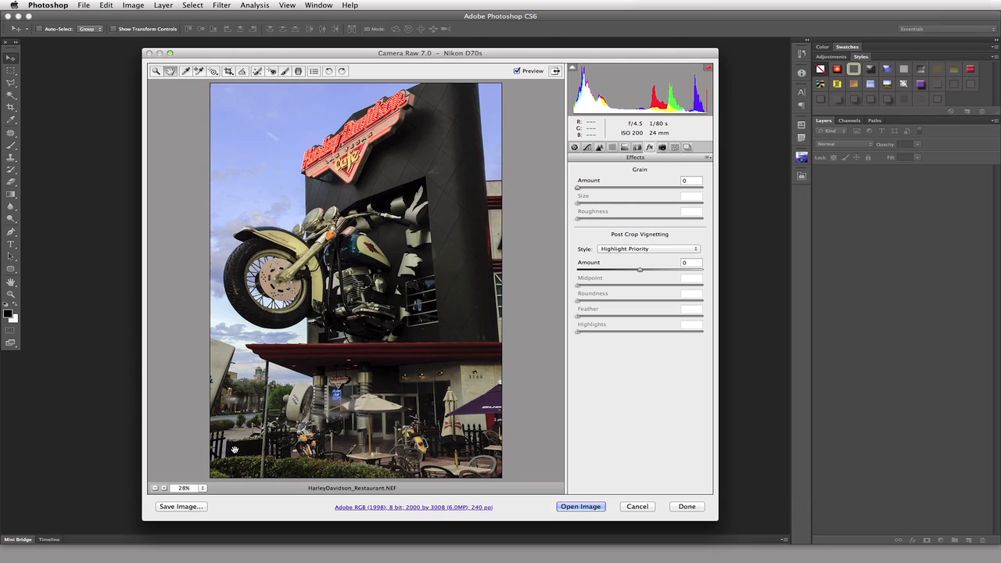
- Add film grain to the motorcycle photo with an amount of 20
click(202, 491)
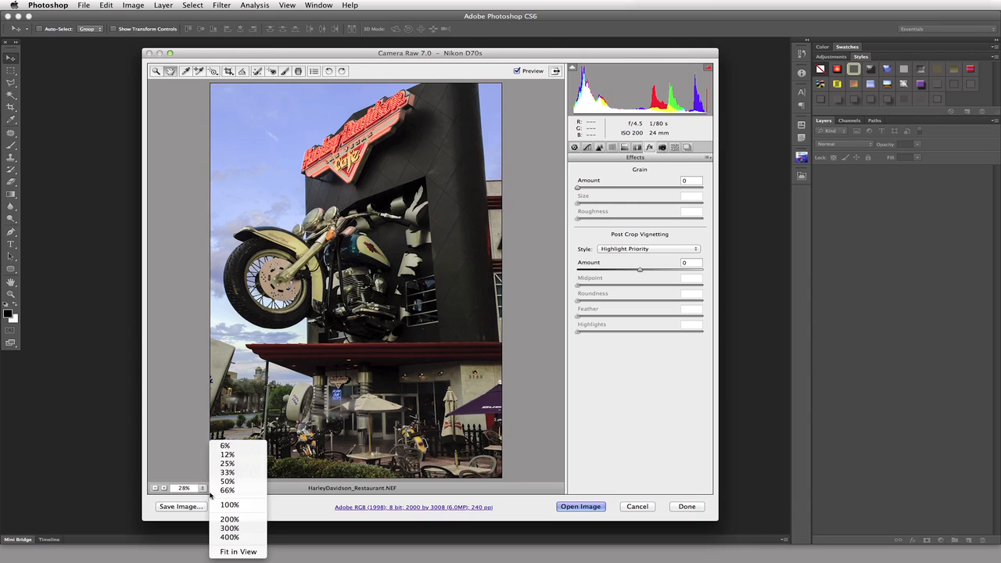
click(233, 506)
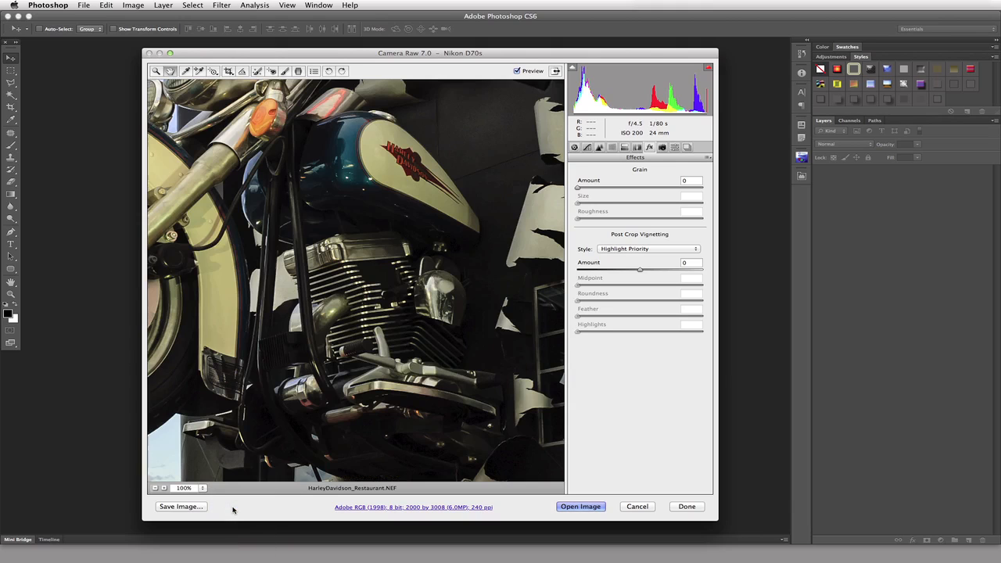
drag(254, 157, 508, 218)
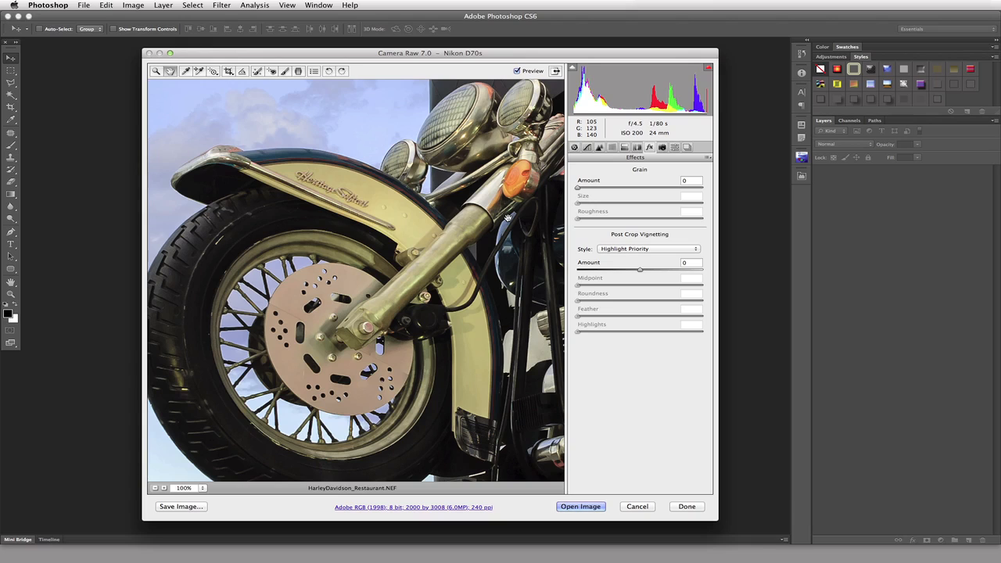
click(691, 180)
text(20)
key(Return)
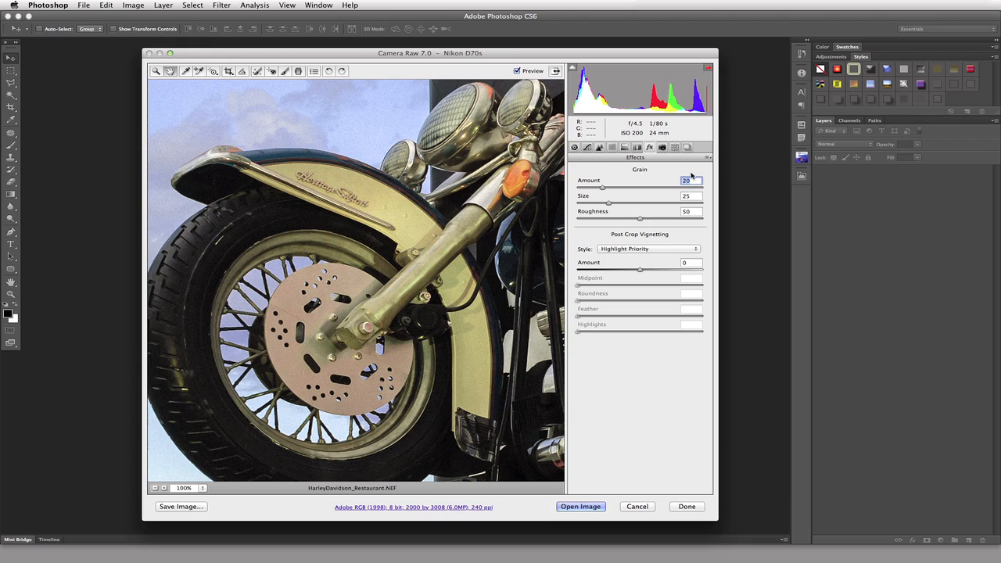
- Raise the grain amount to its maximum of 100
key(shift+Up)
key(shift+Up)
key(shift+Up)
key(shift+Up)
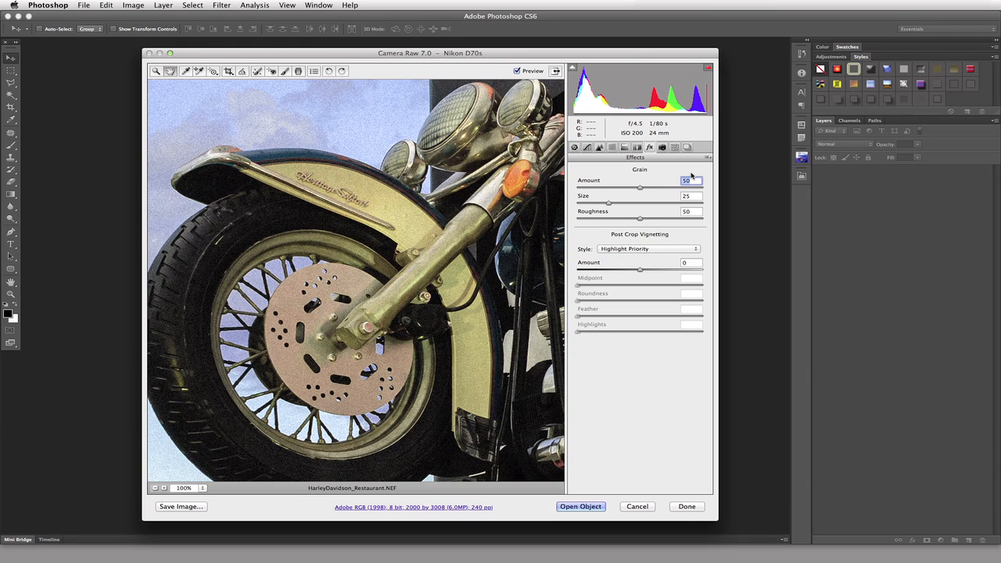
key(shift+Up)
key(shift+Up)
key(shift+Up)
key(shift+Up)
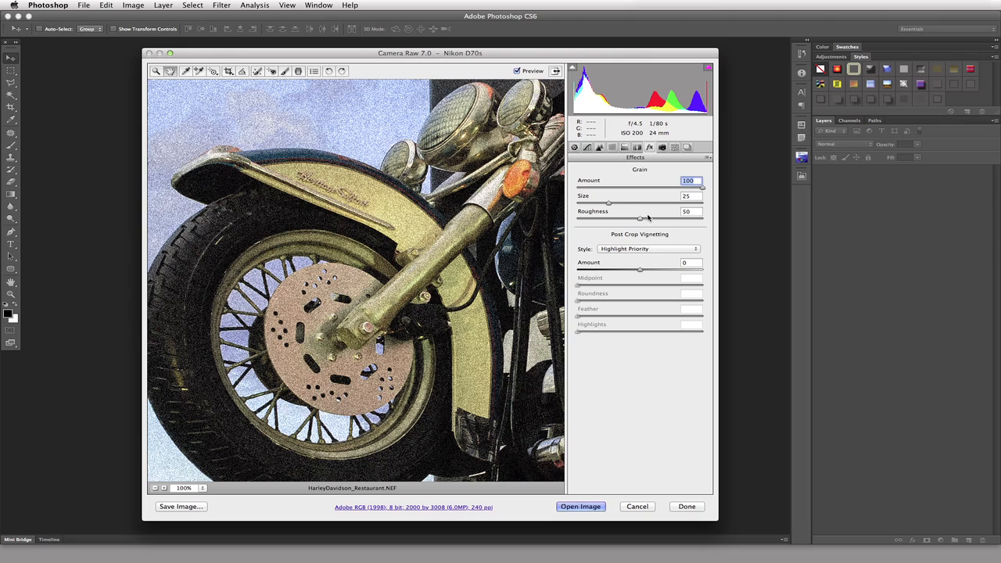
- Lower the grain size to 0
click(692, 195)
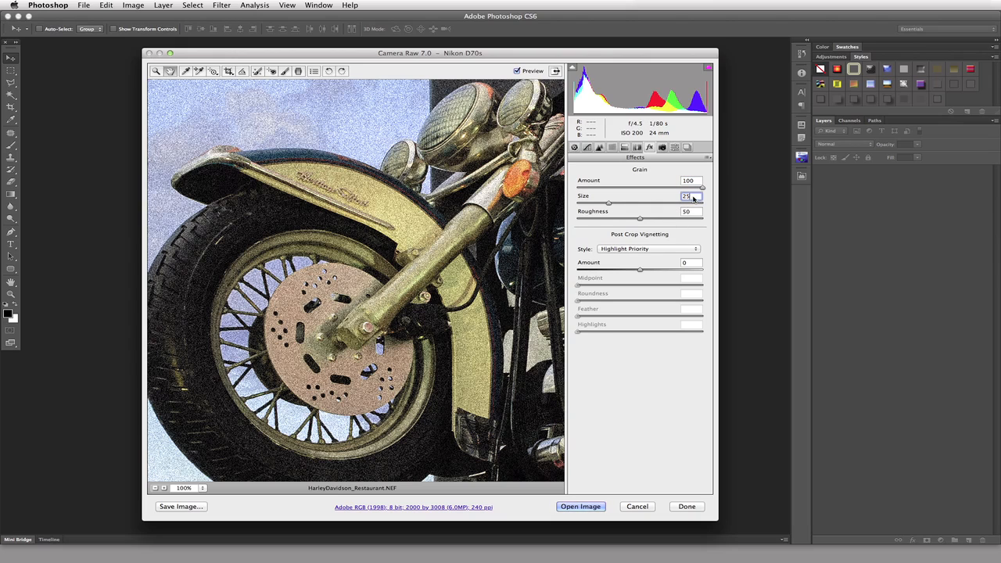
key(Down)
key(Down)
key(Down)
key(Down)
key(Down)
key(shift+Down)
key(shift+Down)
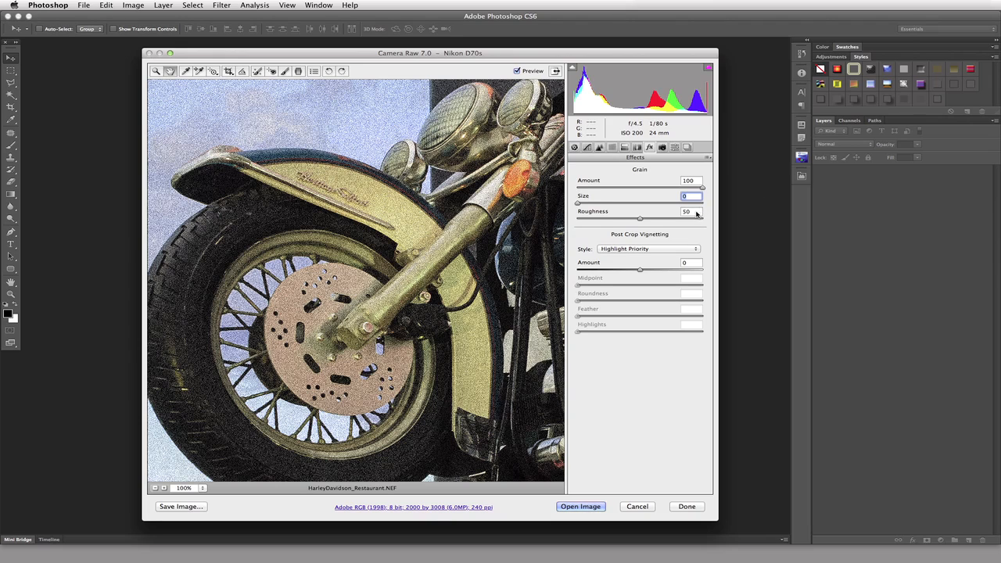
- Lower the grain roughness to 0 and return it to 50
click(694, 211)
key(shift+Down)
key(shift+Down)
key(shift+Down)
key(shift+Down)
key(shift+Down)
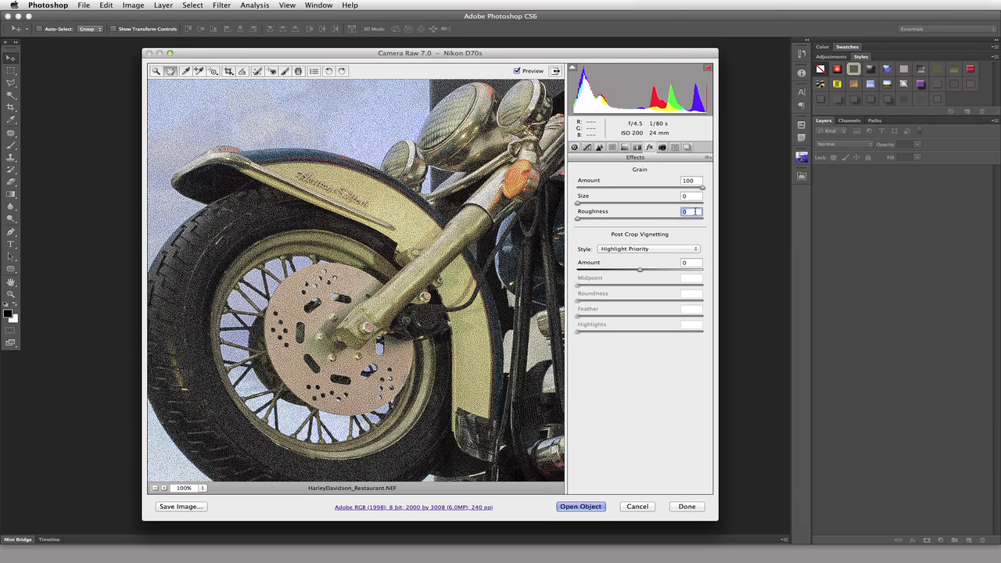
key(shift+Up)
key(shift+Up)
key(shift+Up)
key(shift+Up)
key(shift+Up)
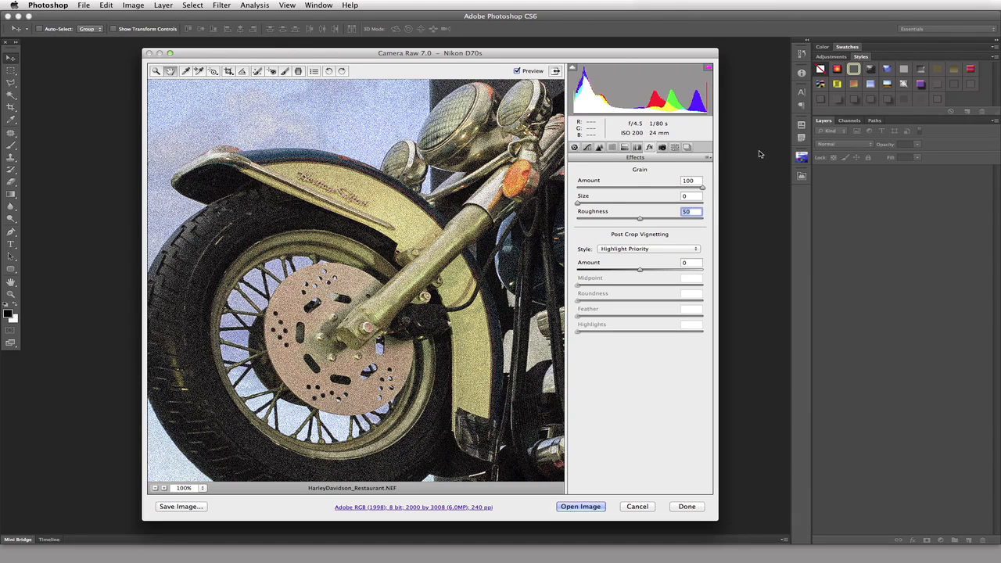
- Raise the grain size to its maximum of 100
click(693, 195)
key(shift+Up)
key(shift+Up)
key(shift+Up)
key(shift+Up)
key(shift+Up)
key(shift+Up)
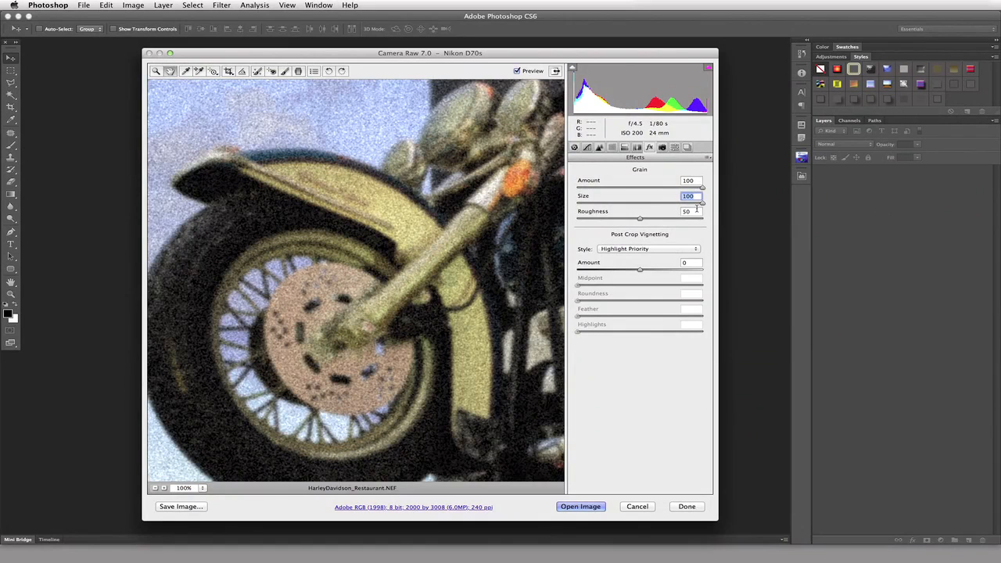
- Try the grain roughness at 0 and at 100, and set it back to 50
click(639, 220)
drag(639, 219, 577, 220)
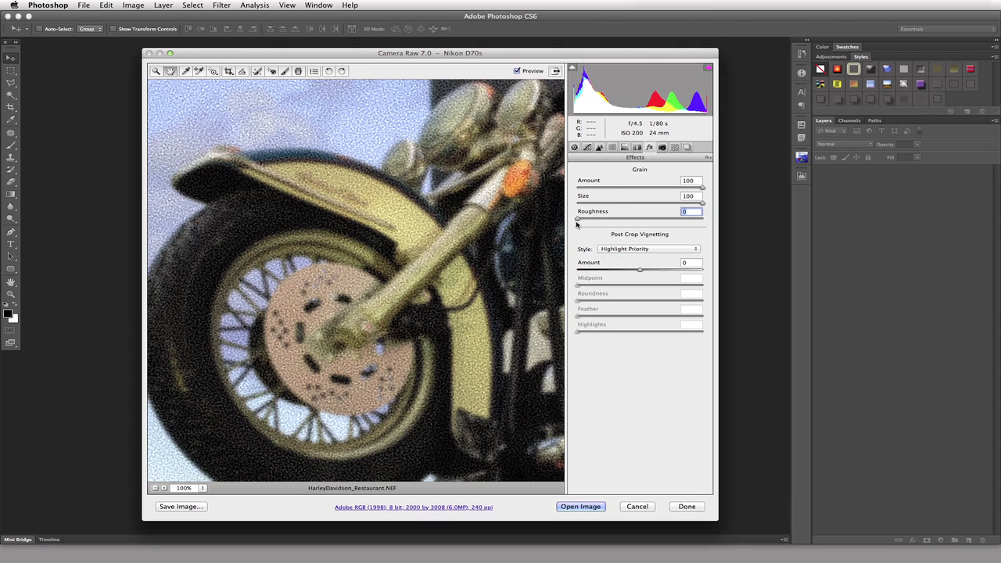
drag(577, 220, 716, 223)
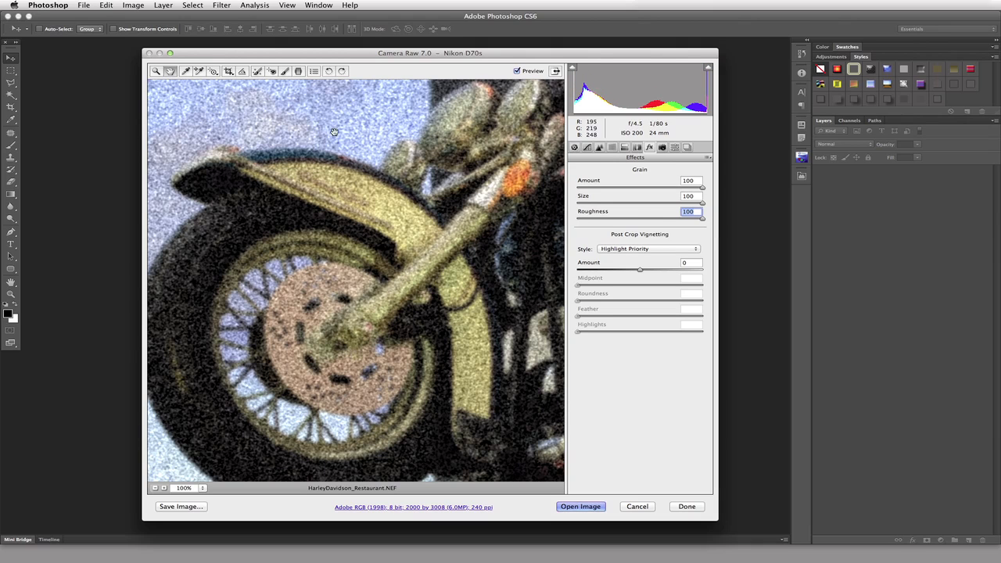
text(50)
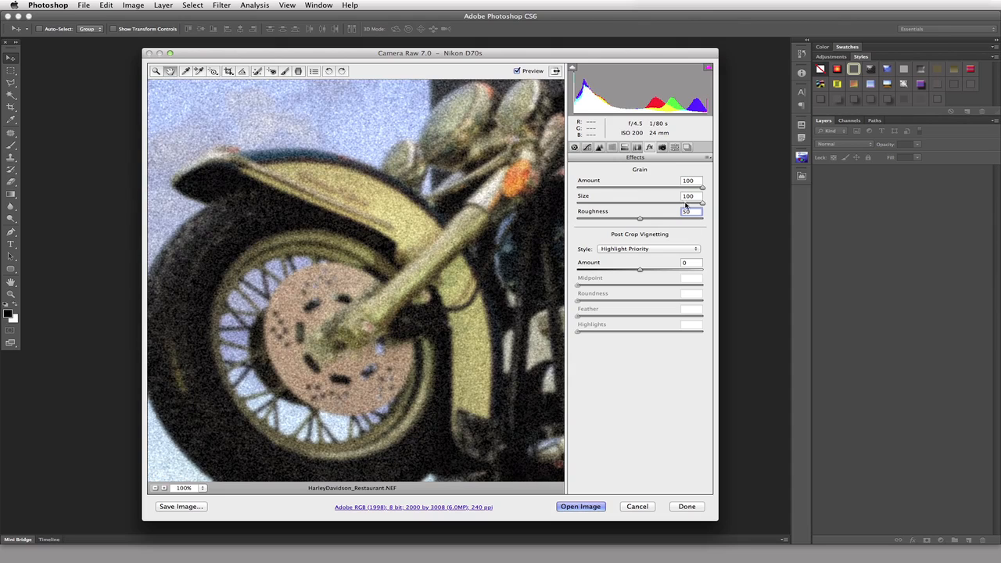
- Reduce the grain size to 30, comparing it with a size of 20
drag(702, 202, 620, 203)
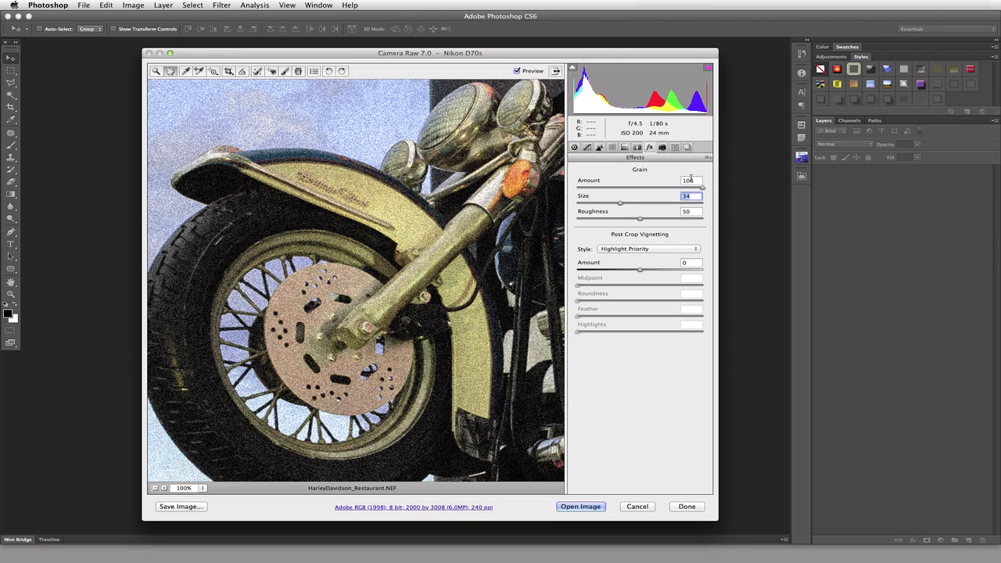
key(Down)
key(Down)
key(Down)
key(Down)
key(shift+Down)
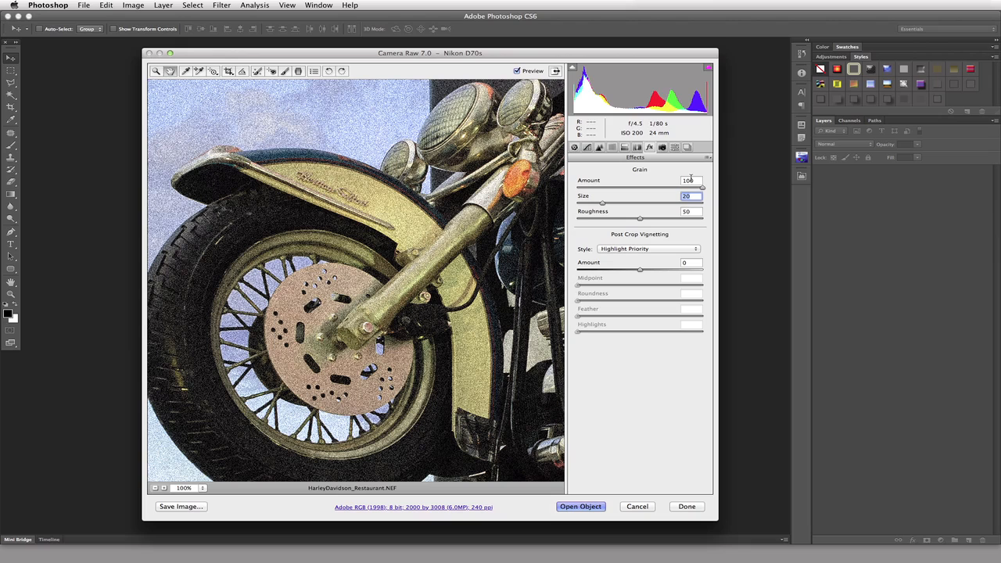
key(shift+Up)
key(shift+Down)
key(shift+Up)
- Set the grain amount to 30 and compare the photo with and without the grain effect
click(696, 180)
text(30)
key(Return)
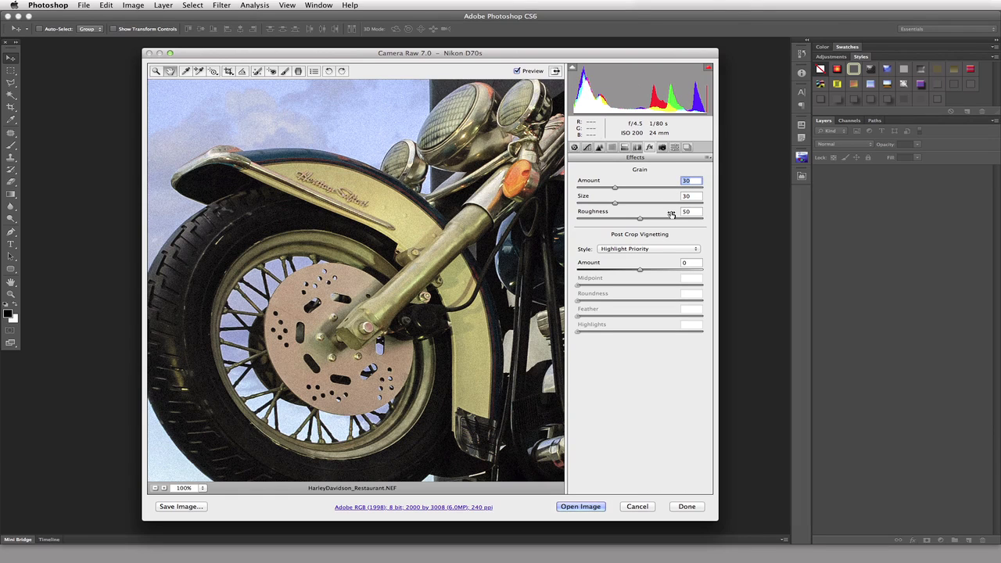
click(517, 71)
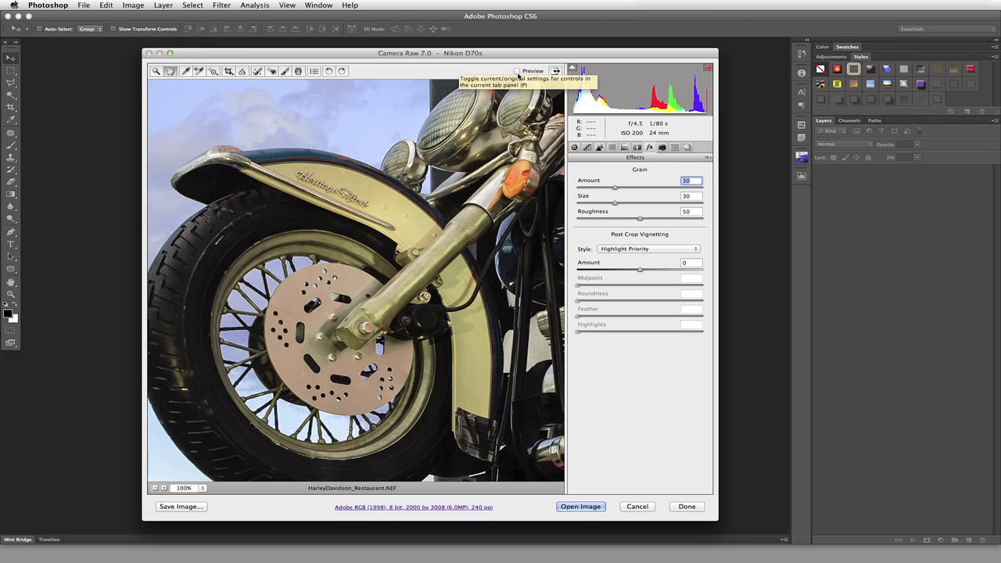
click(517, 71)
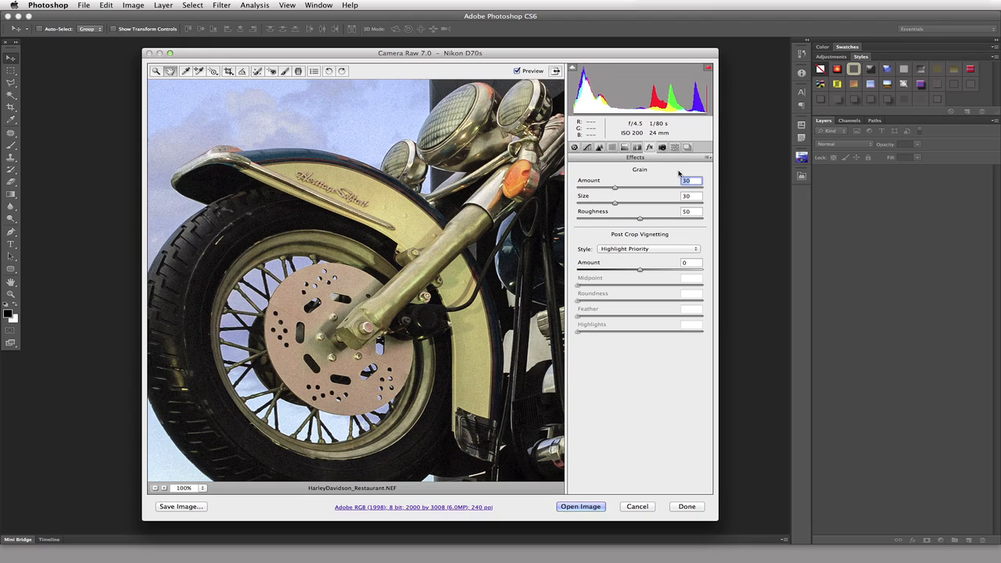
- Reduce both the grain amount and the grain size to 20, and compare the photo with and without grain
key(shift)
key(shift+Down)
key(Tab)
key(shift+Down)
click(516, 71)
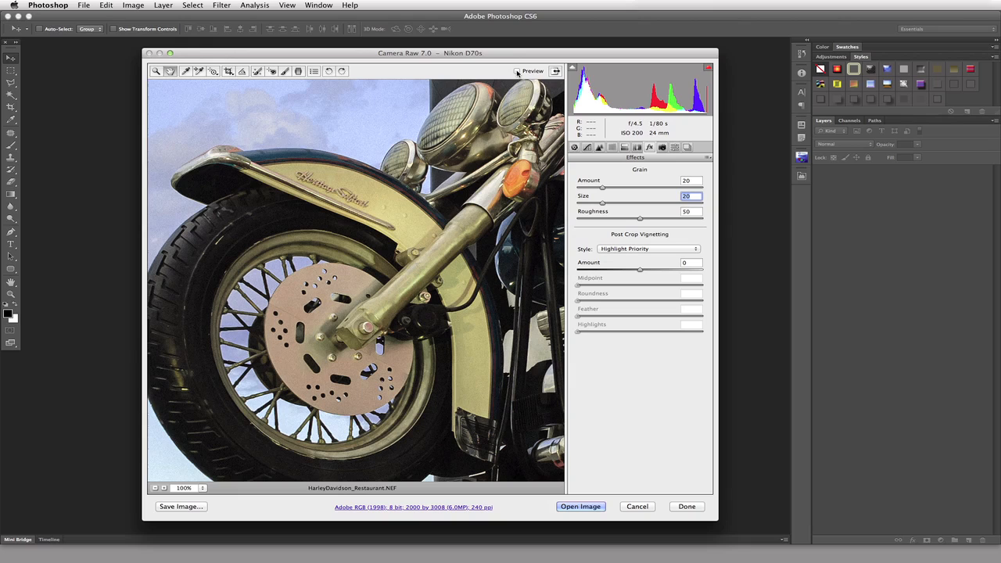
click(517, 72)
- Inspect the grain at reduced magnification and at 100%, and fit the whole photo in view
key(super+minus)
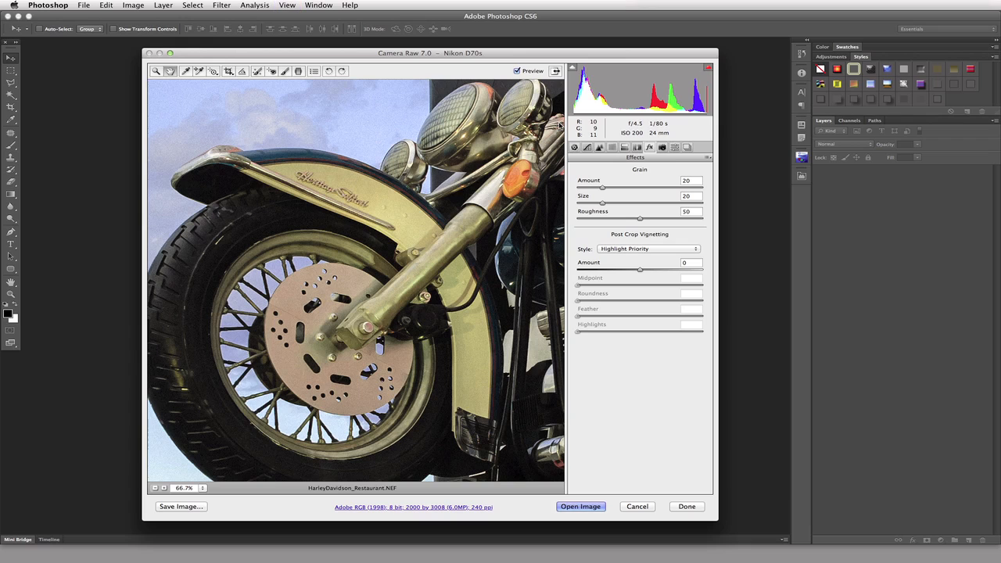
key(super+minus)
click(201, 488)
click(231, 505)
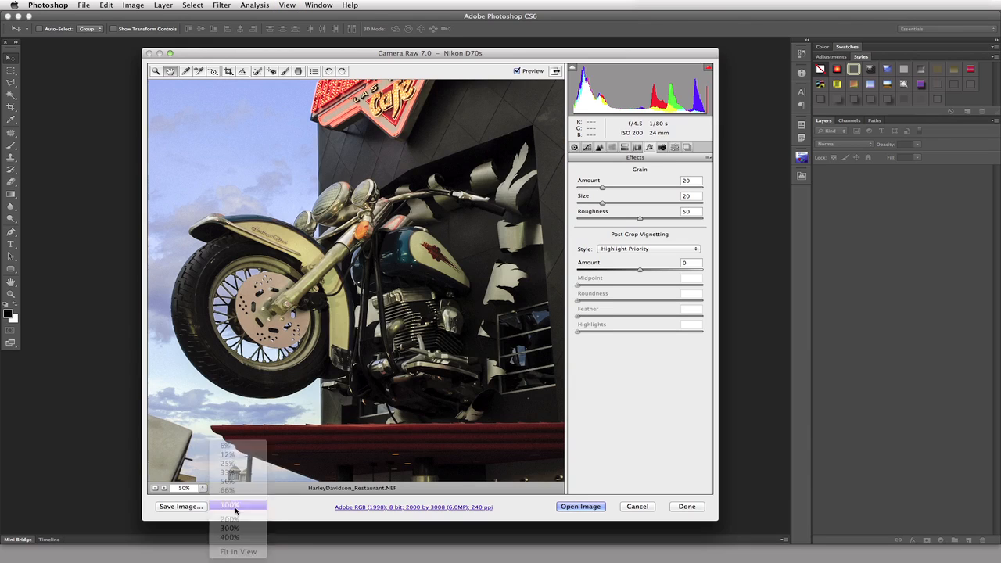
click(201, 488)
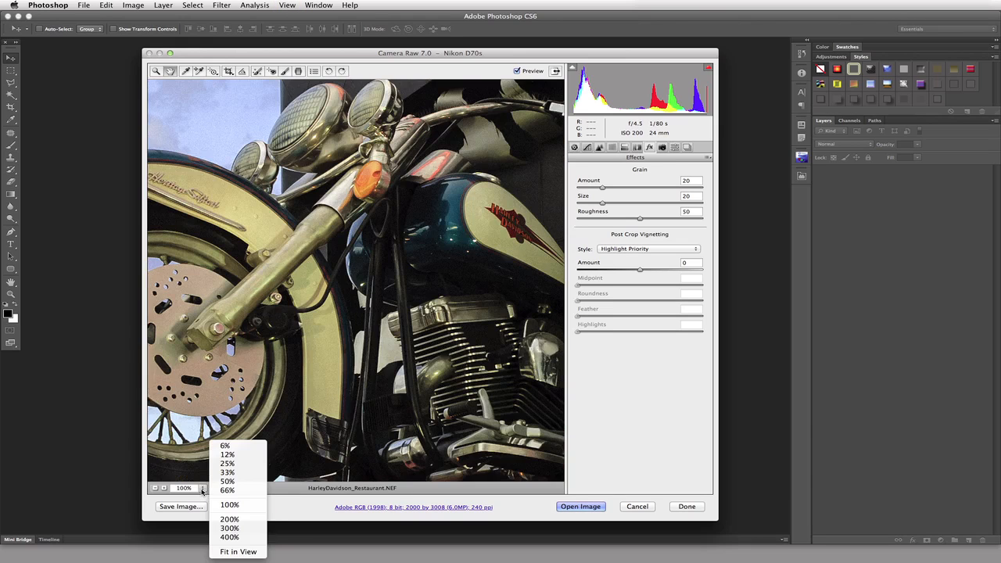
click(235, 551)
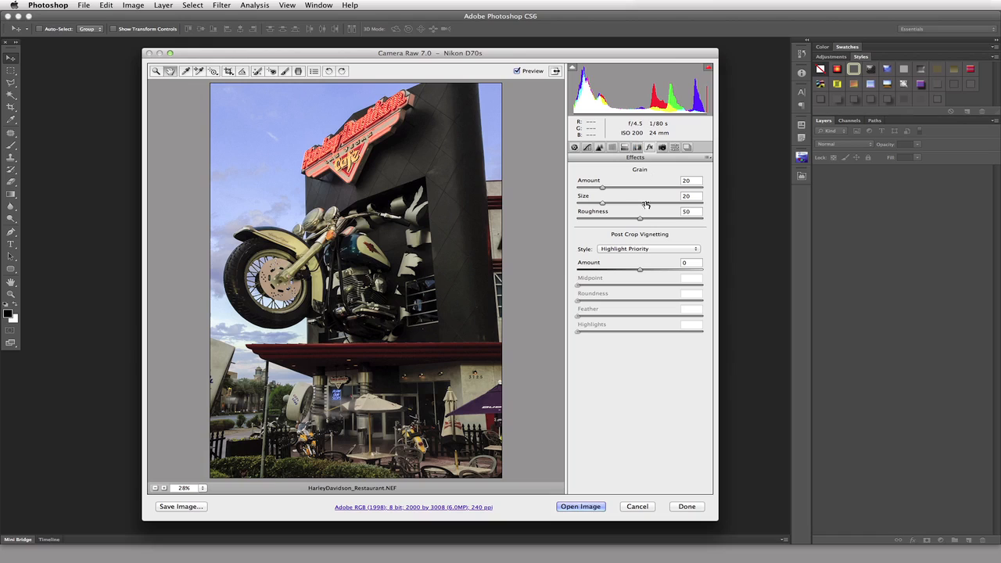
- Try the Color Priority and Paint Overlay styles for the post-crop vignette, and restore Highlight Priority
click(637, 250)
click(653, 257)
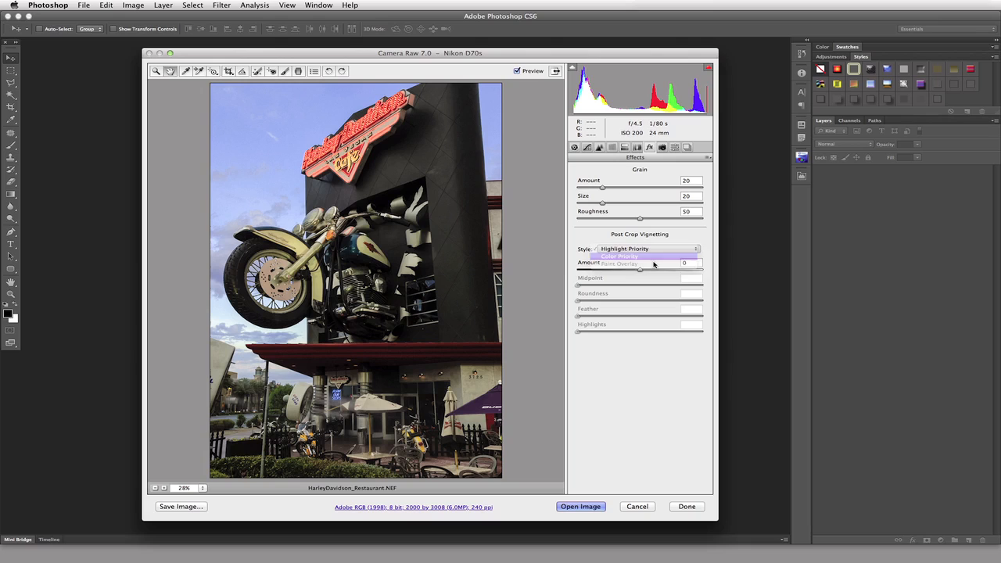
click(655, 250)
click(655, 259)
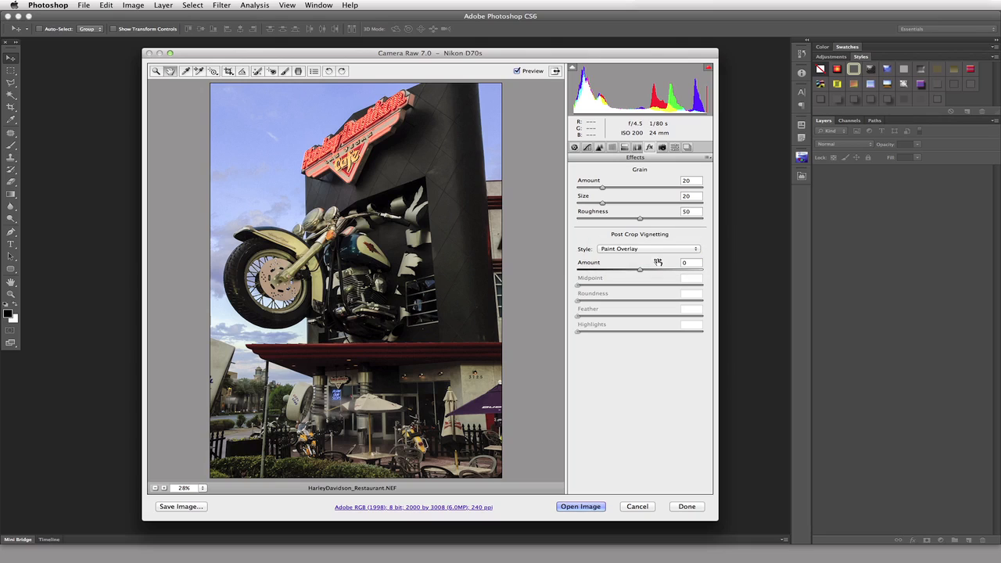
click(656, 248)
click(640, 233)
- Darken the photo's edges by setting the post-crop vignette amount to -40
drag(641, 270, 612, 272)
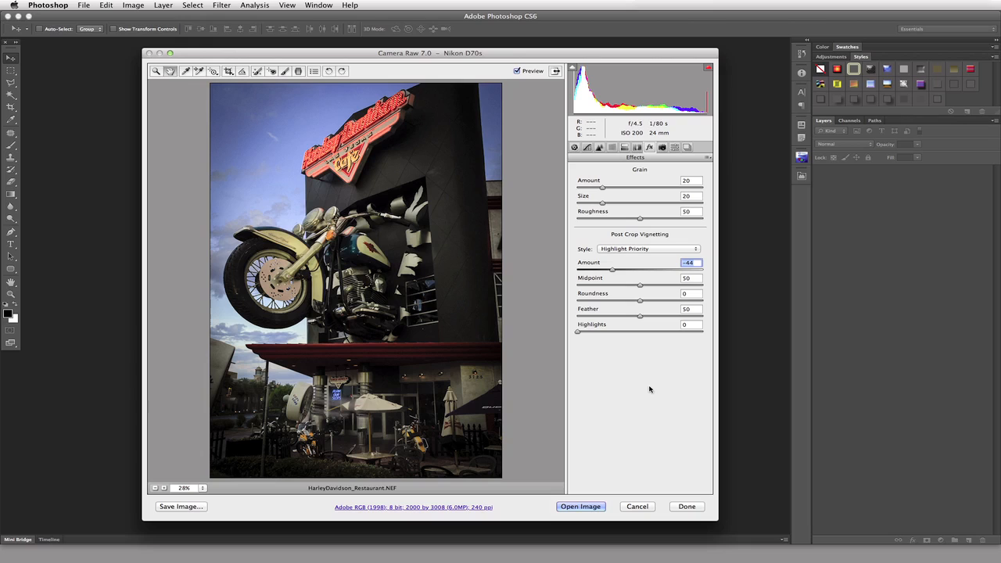
click(696, 263)
key(Up)
key(Up)
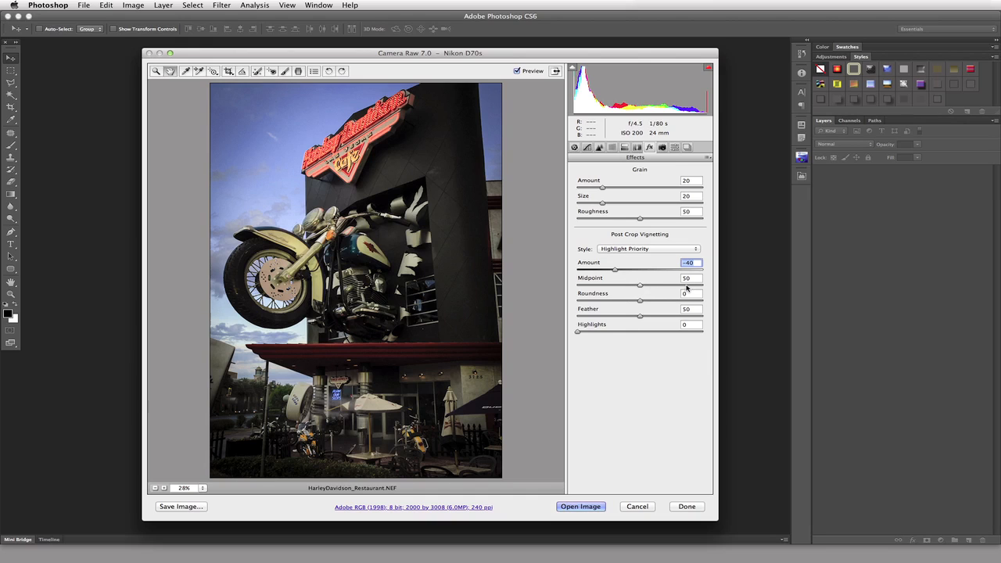
- Try the vignette midpoint at 0 and at 93, and set it back to 50
drag(640, 284, 561, 295)
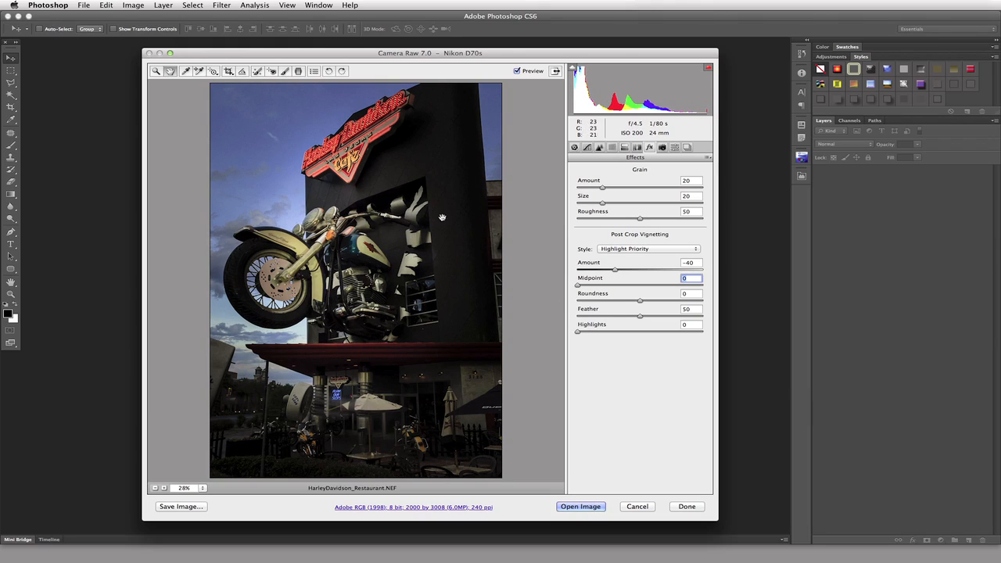
drag(577, 287, 692, 287)
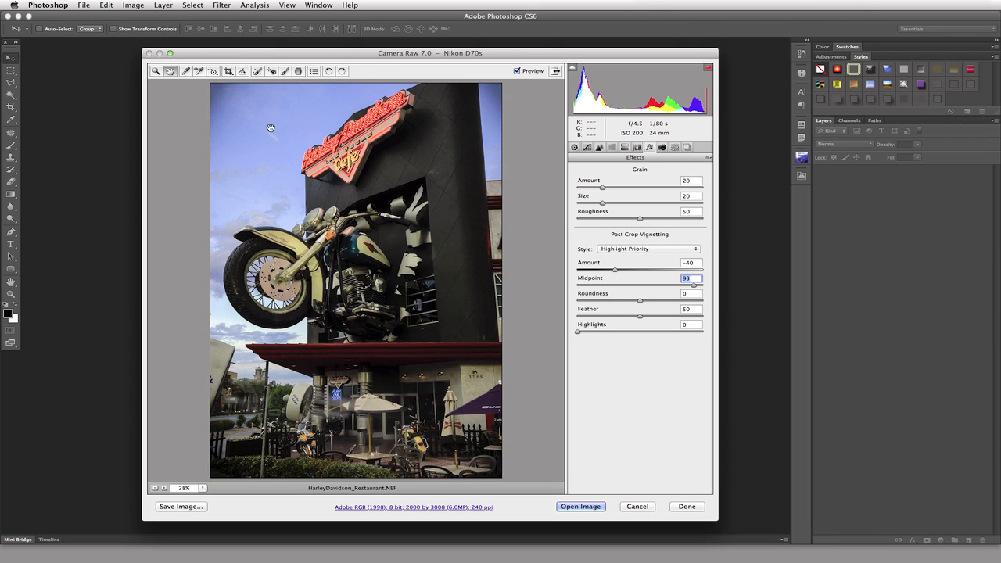
text(50)
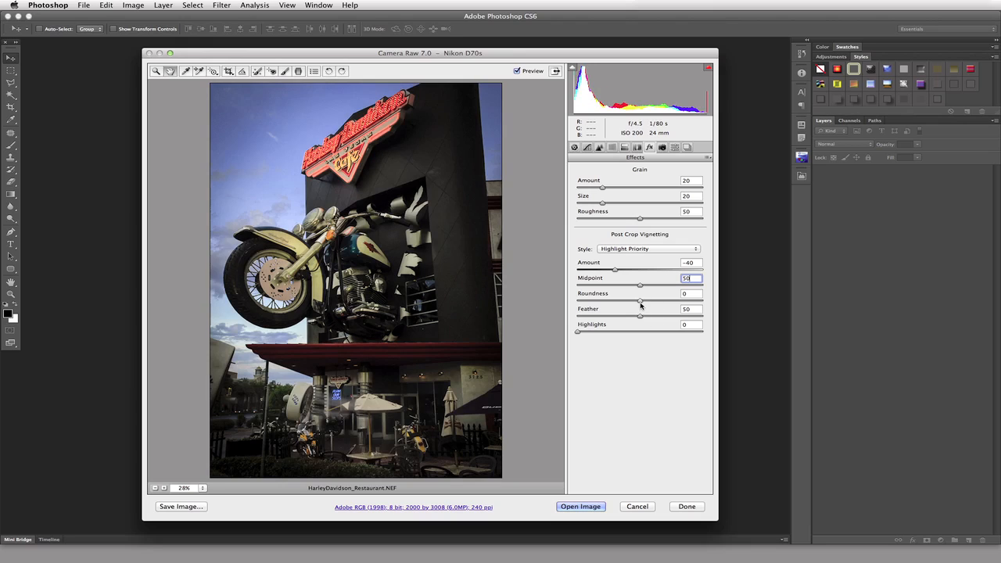
- Try the vignette roundness at -100 and at higher values up to +47, and reset it to 0
drag(639, 302, 559, 310)
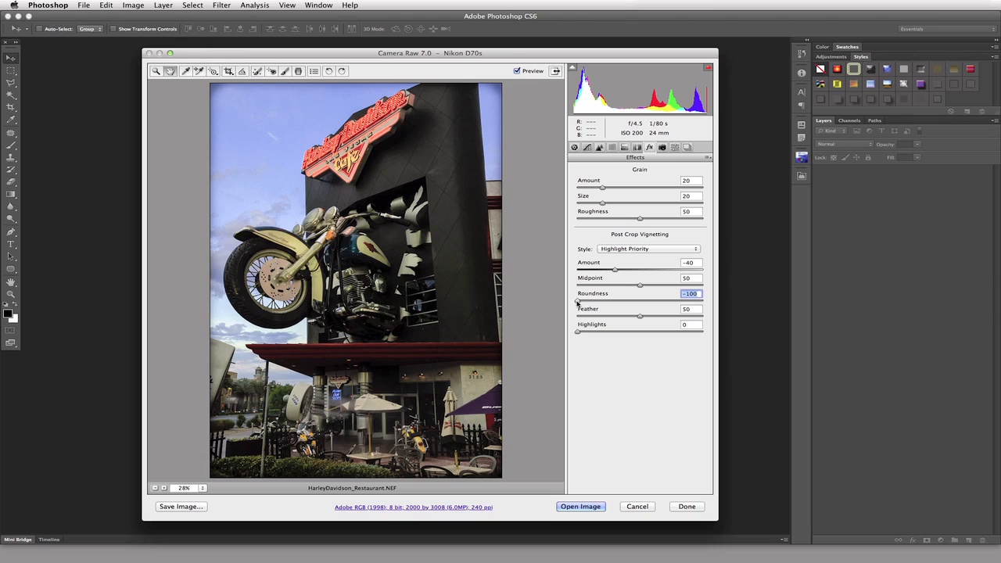
drag(577, 302, 706, 314)
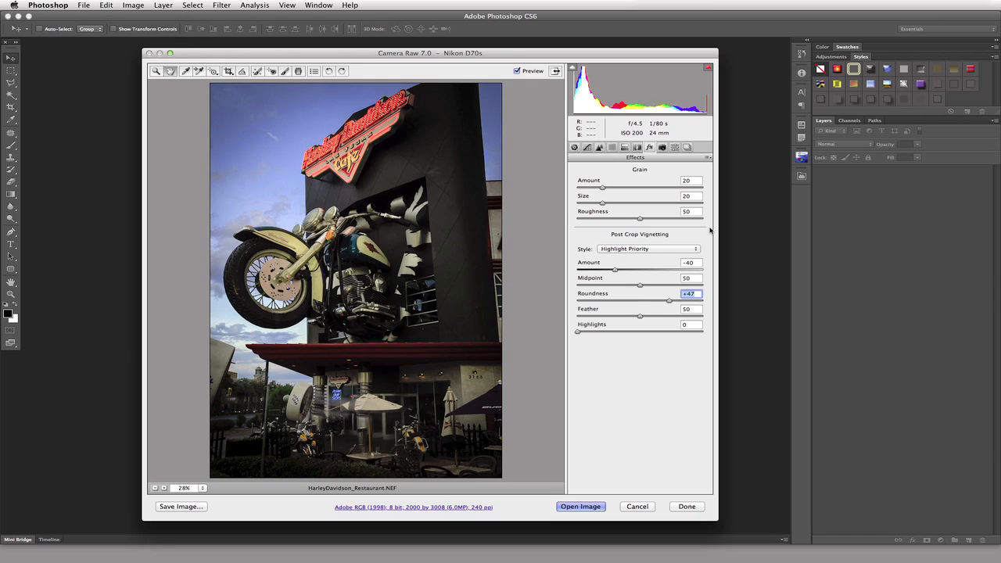
text(0)
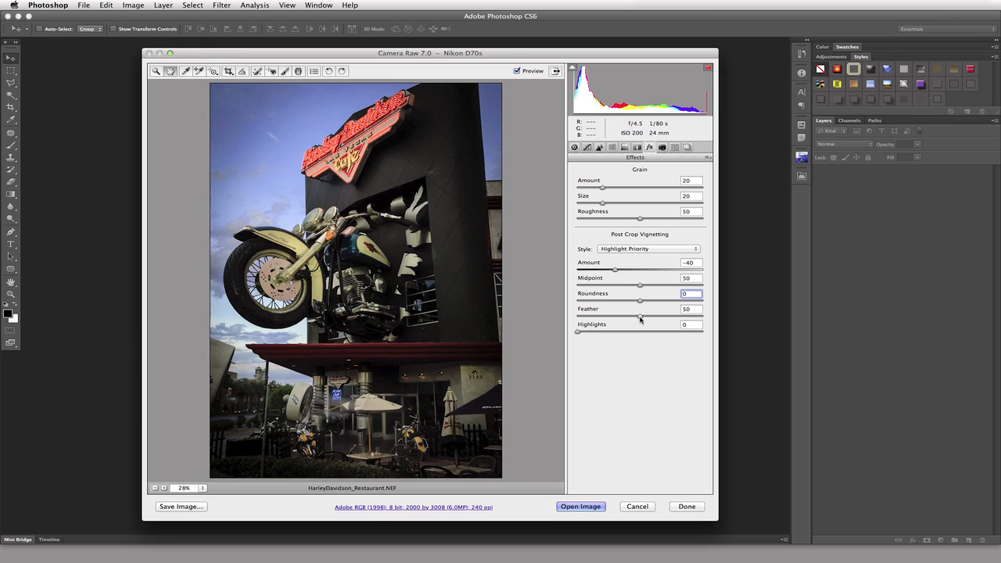
- Harden the post-crop vignette edge with a feather of 0 and set its midpoint to 26
drag(640, 316, 563, 324)
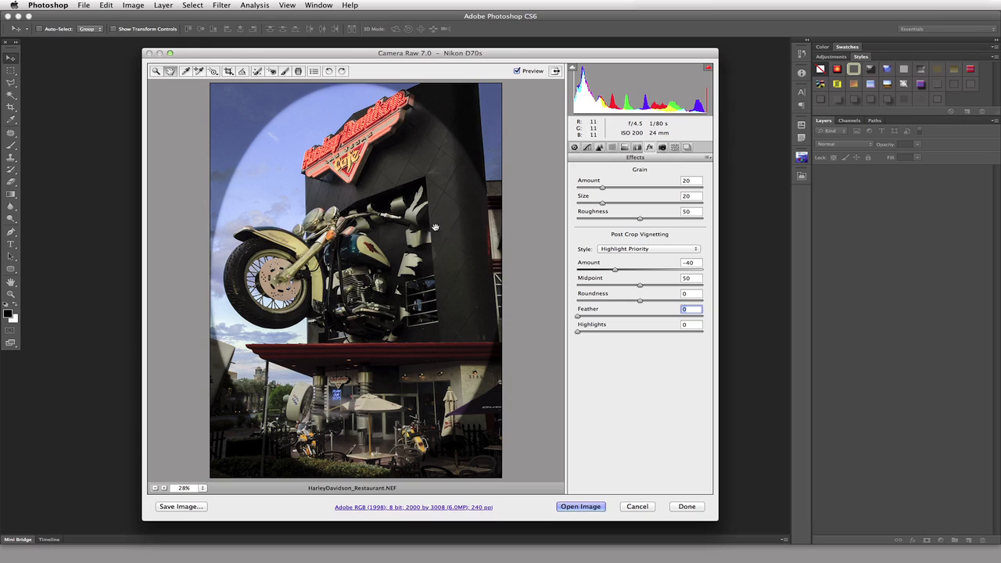
drag(640, 286, 558, 325)
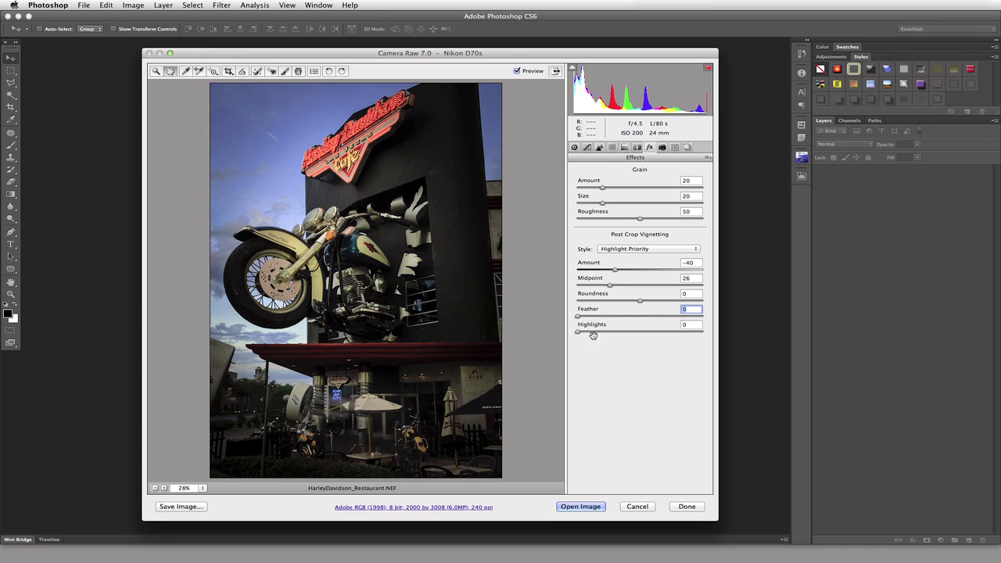
- Try the hard-edged vignette with roundness -69 and +100, and reset the roundness to 0
drag(640, 300, 598, 303)
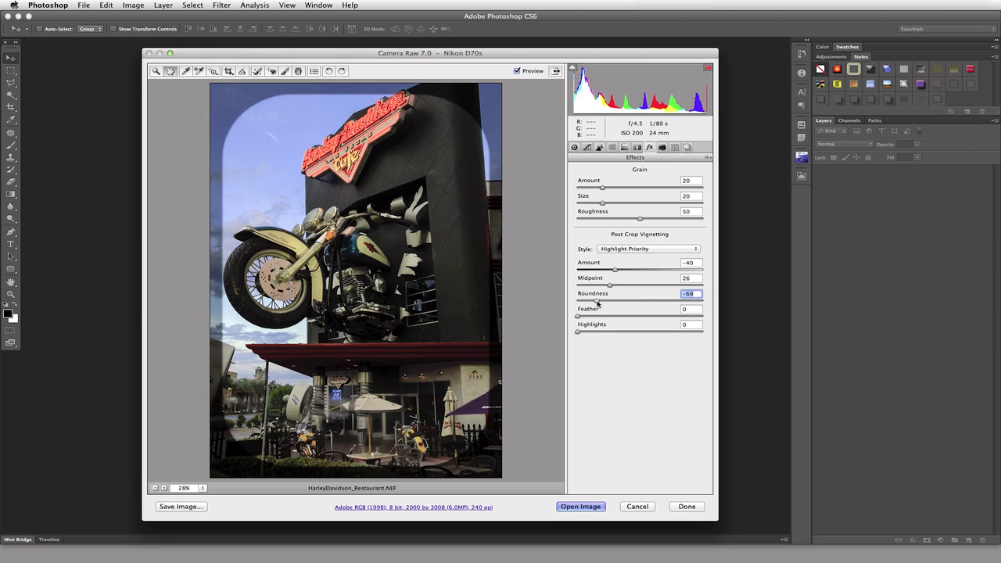
click(671, 304)
drag(672, 305, 724, 308)
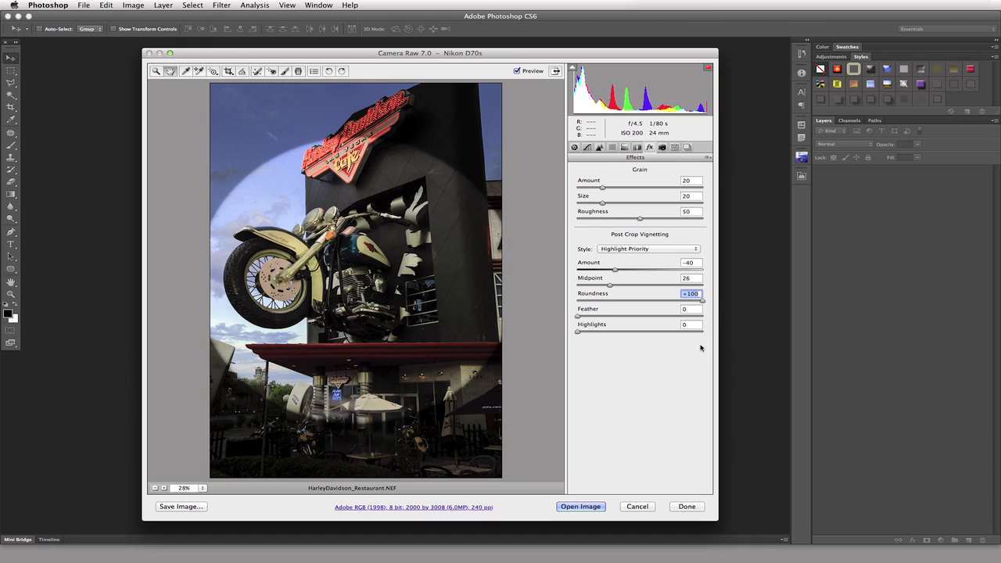
text(0)
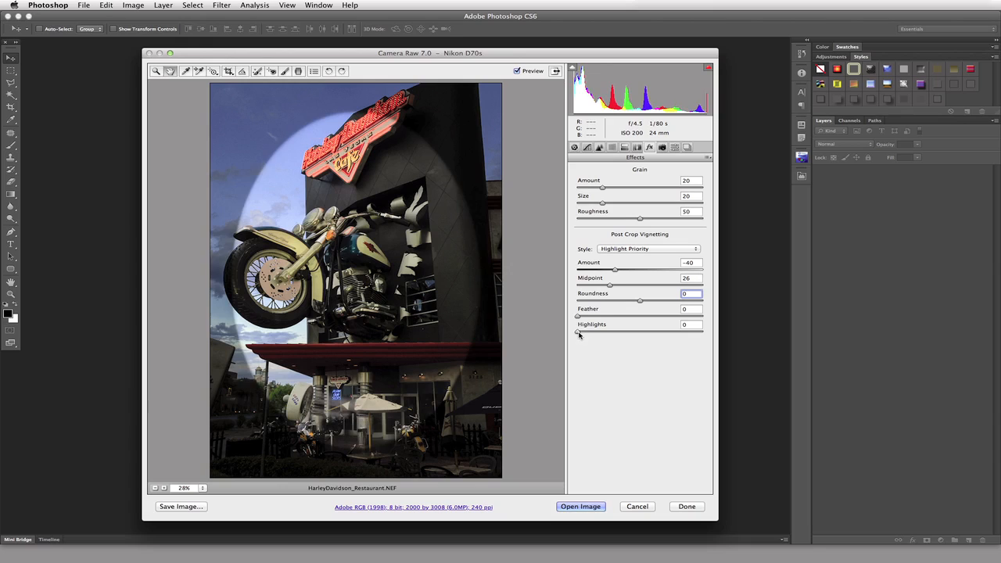
- Set the vignette highlights to 100 and the feather to 50, comparing the photo with and without the effects
drag(578, 332, 726, 344)
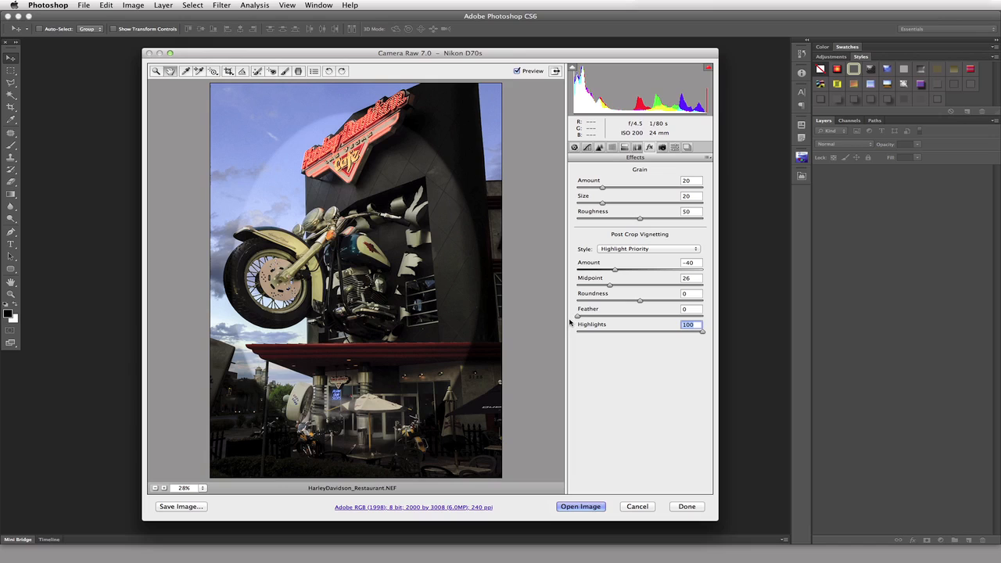
drag(577, 316, 639, 312)
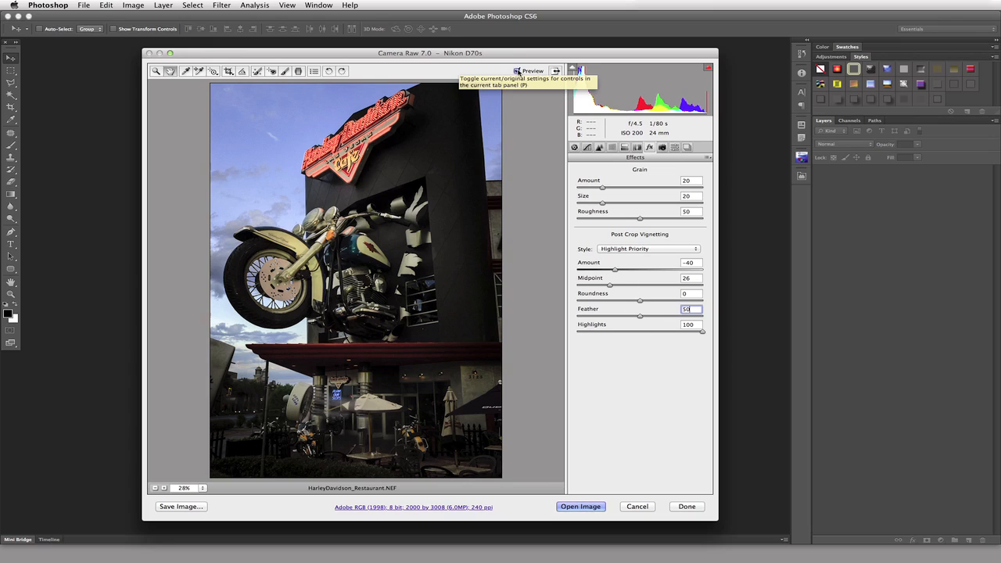
click(519, 71)
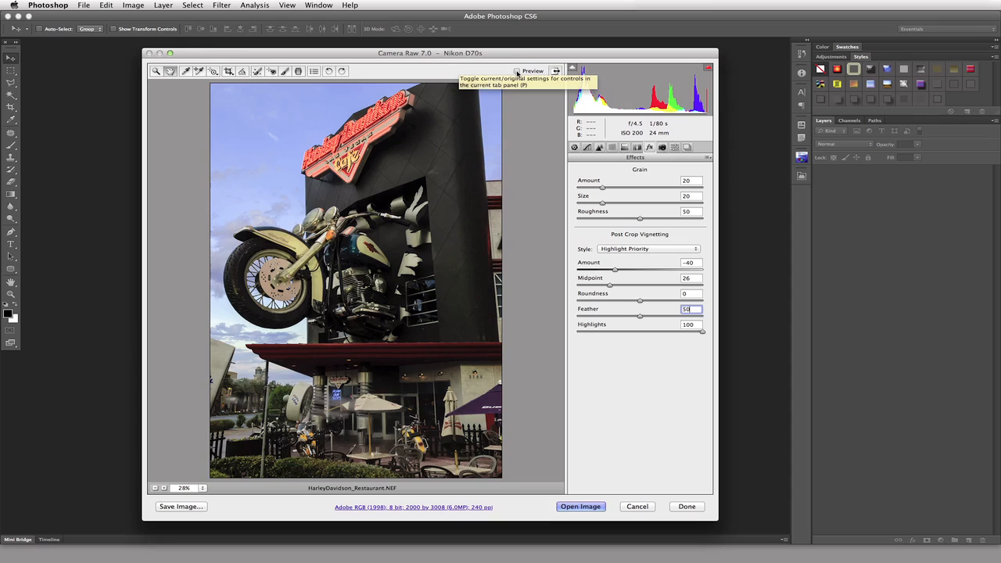
click(516, 71)
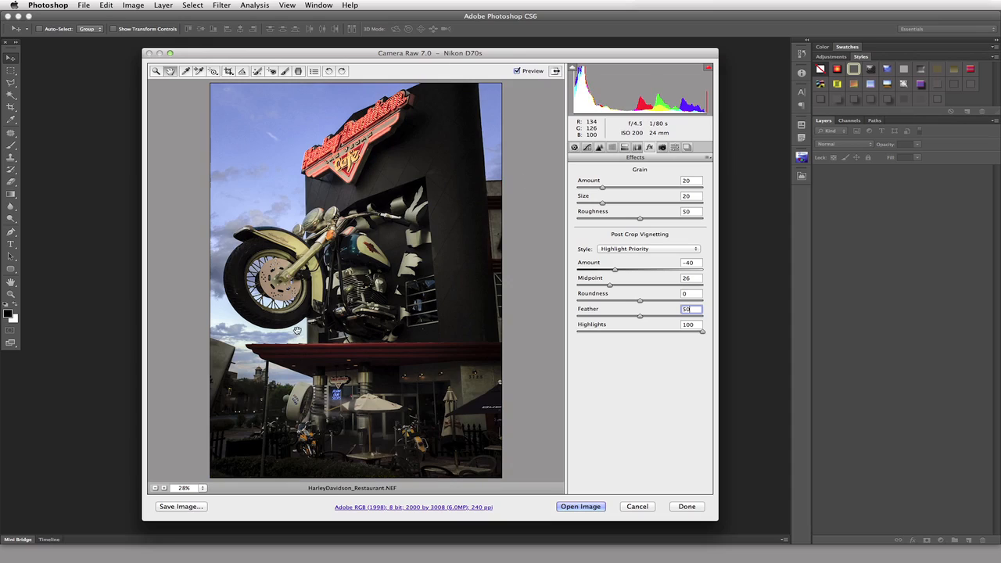
- Compare the Color Priority and Paint Overlay vignette styles using the new settings, and return to Highlight Priority
click(660, 251)
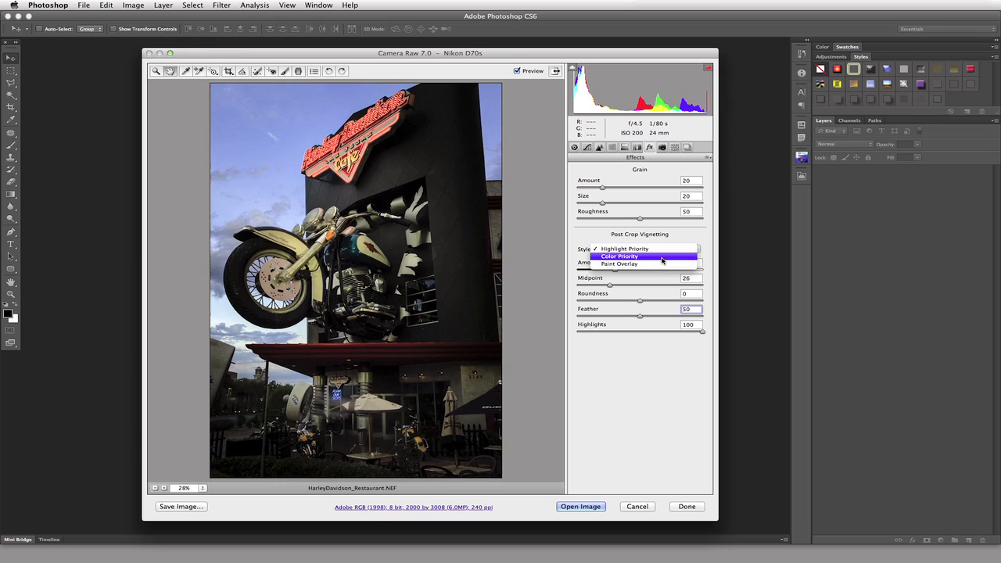
click(661, 257)
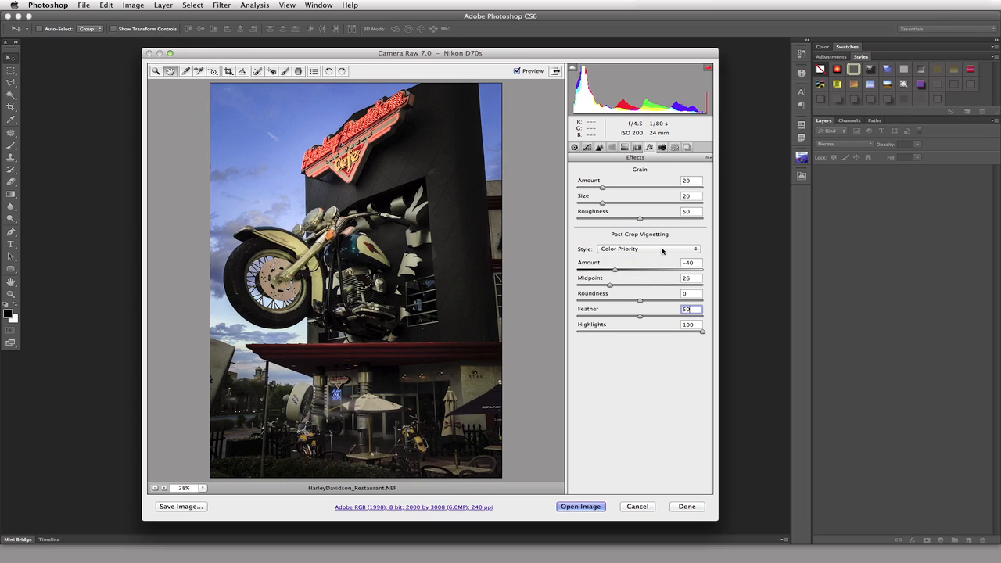
click(662, 251)
click(663, 260)
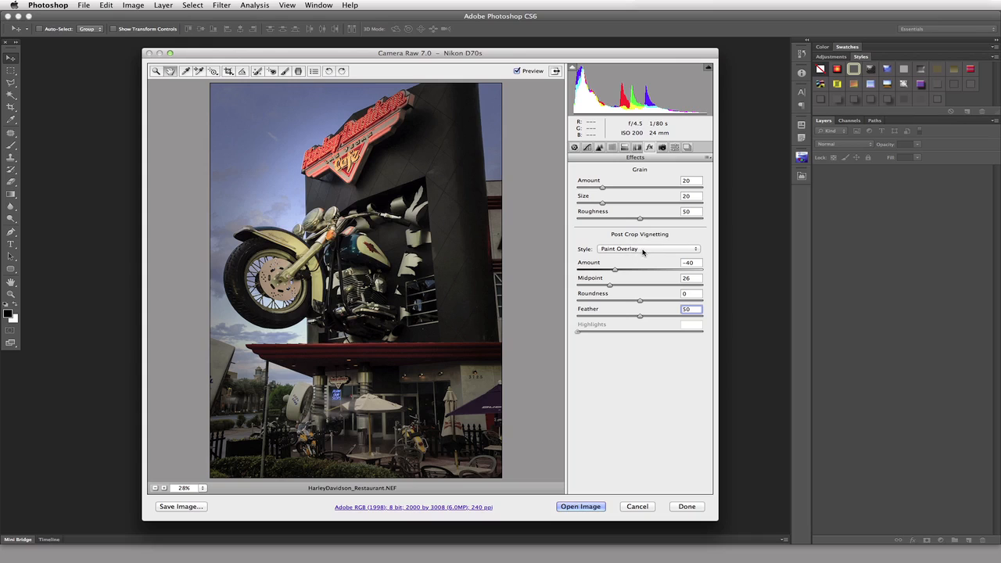
click(654, 252)
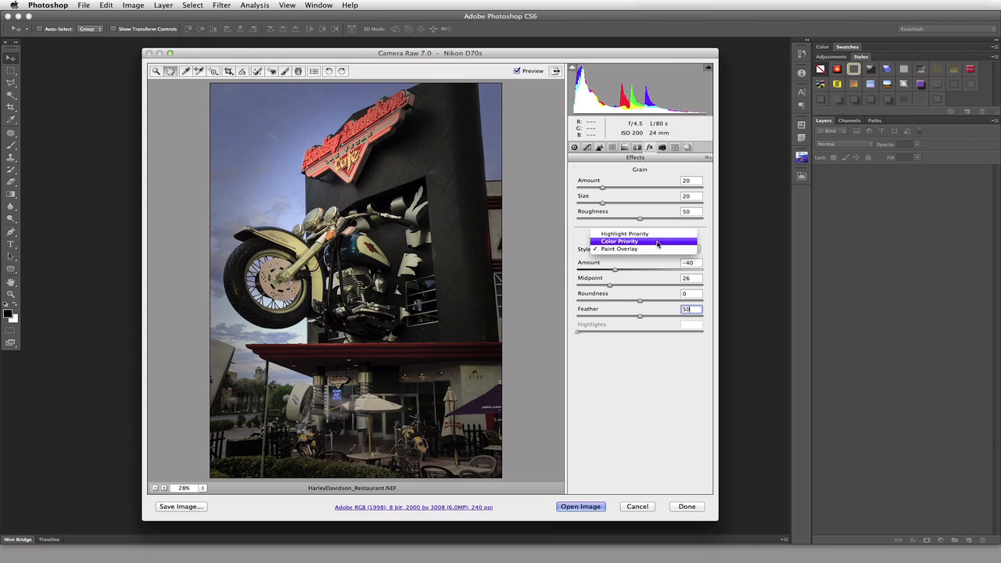
click(657, 240)
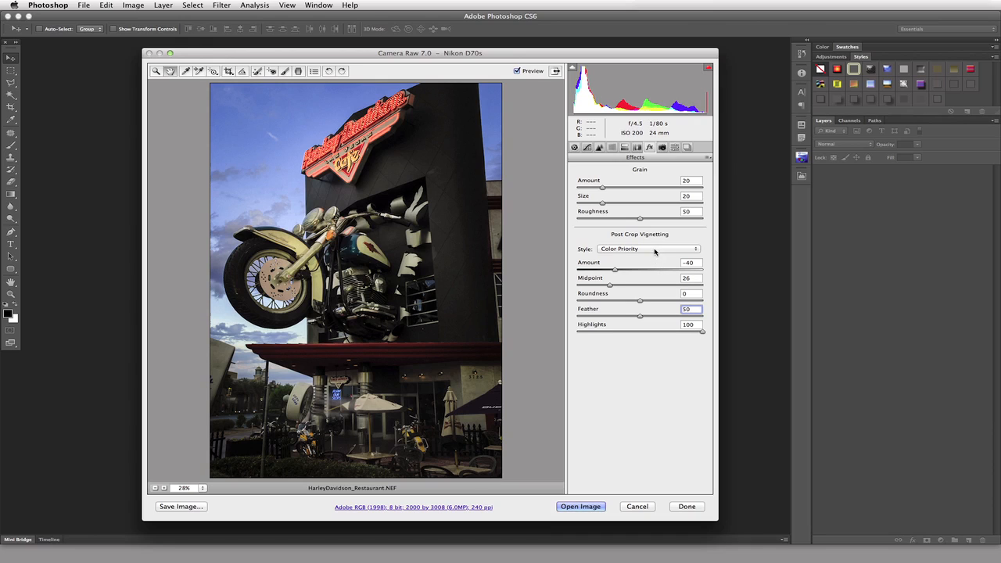
click(655, 251)
click(657, 239)
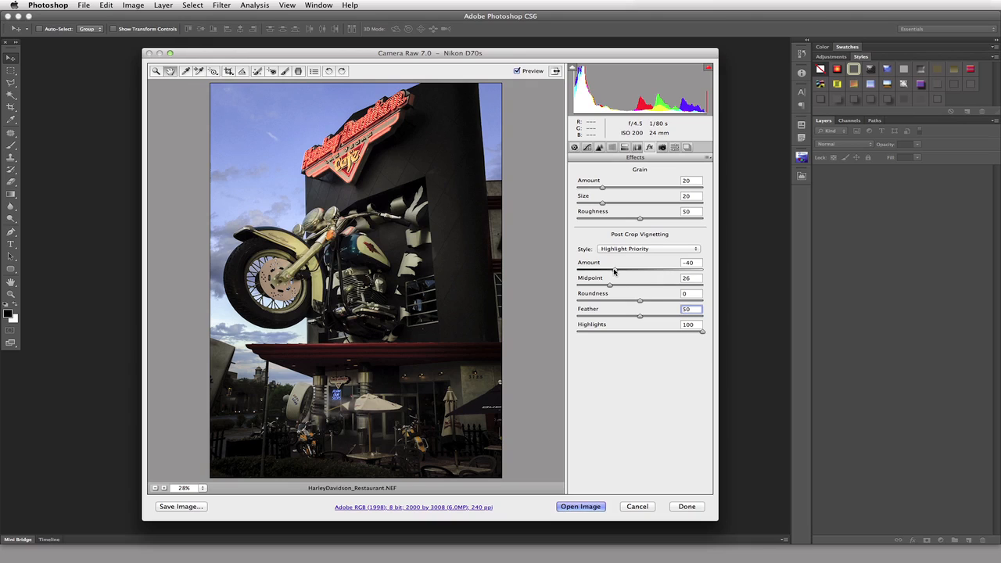
- Remove the post-crop vignette by setting its amount to 0
click(691, 263)
text(0)
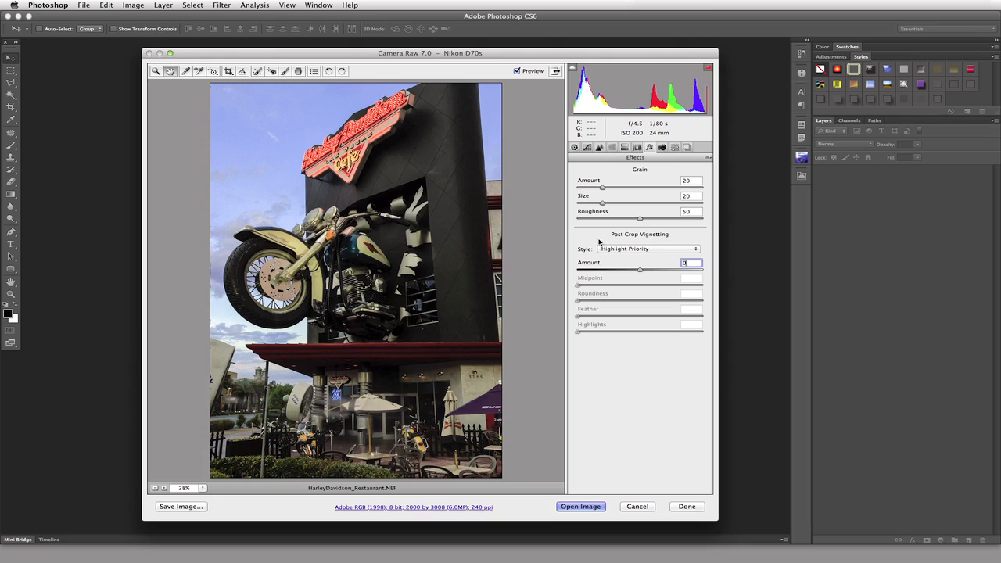
- Review the available camera profiles and process versions in the Camera Calibration settings, keeping Camera Standard and 2012 (Current)
click(662, 149)
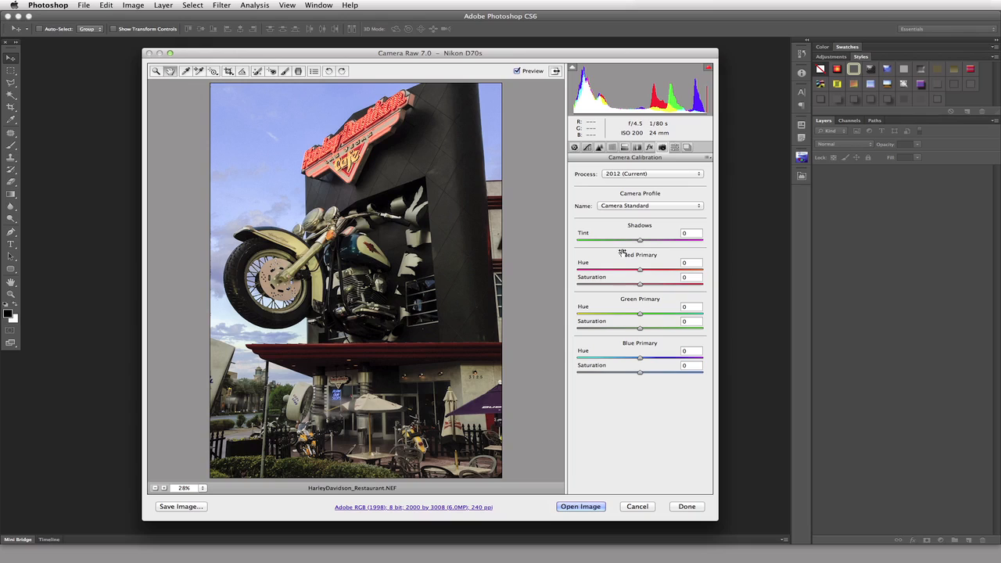
click(669, 206)
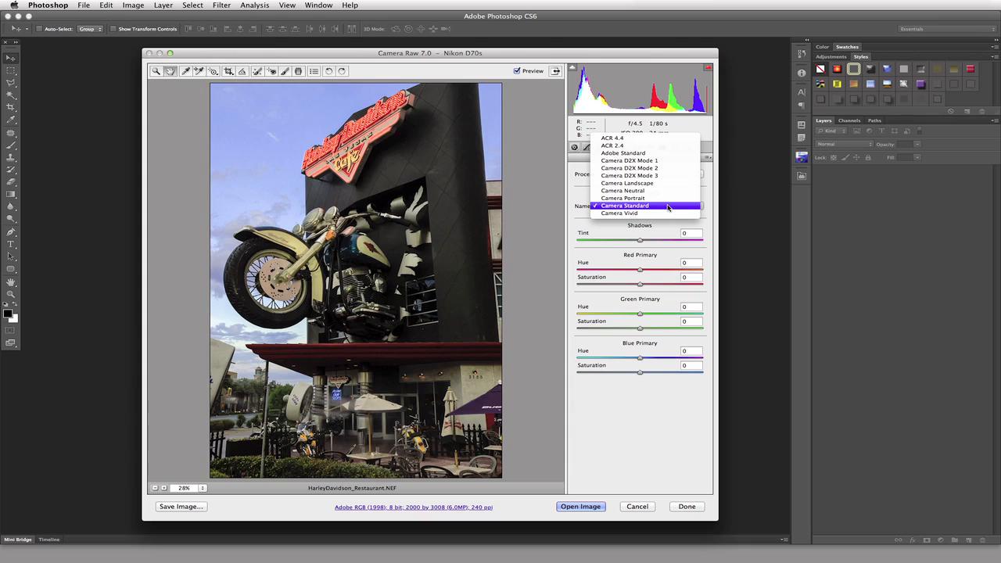
click(668, 207)
click(671, 175)
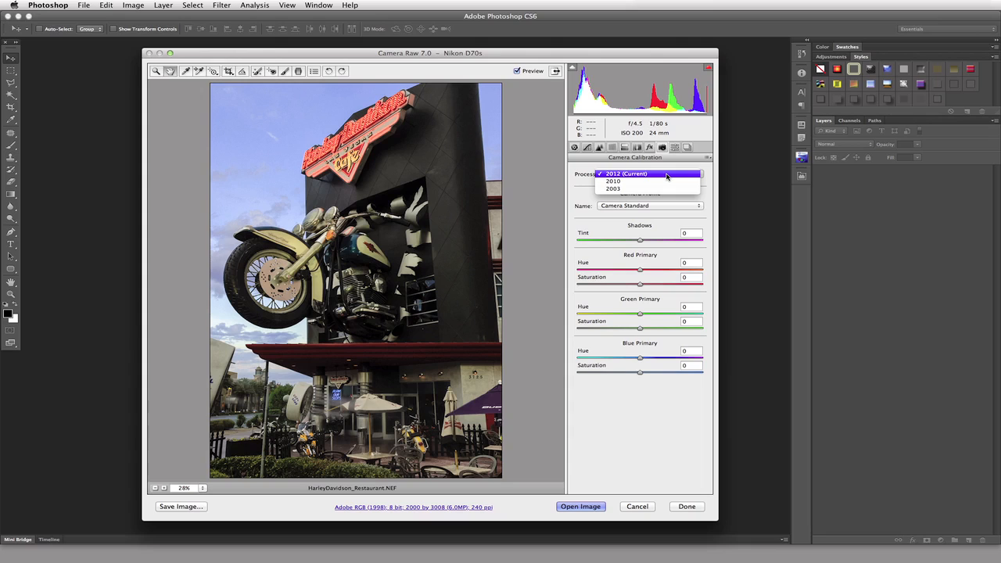
click(667, 174)
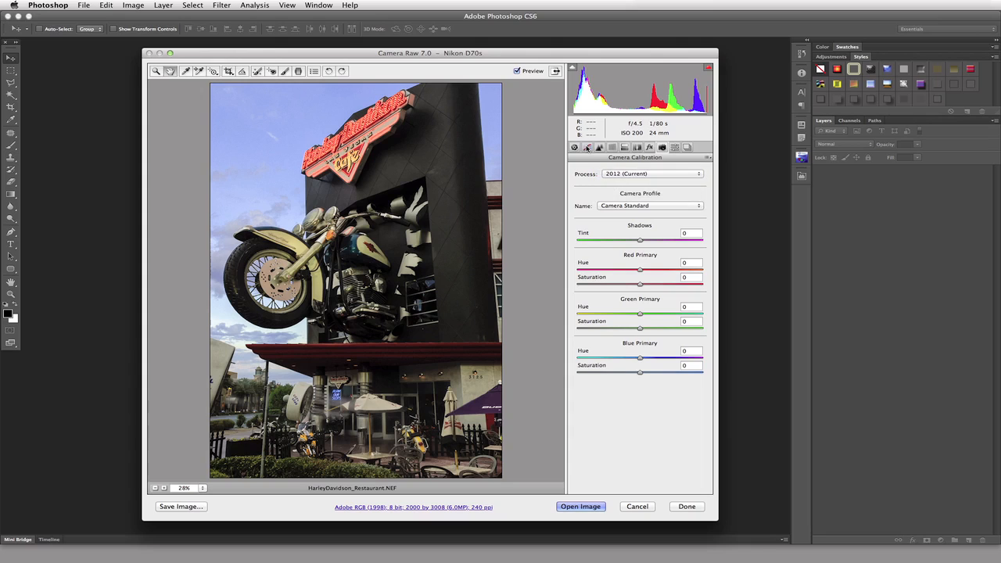
- Set the point tone curve of the RGB channel to Linear
click(587, 148)
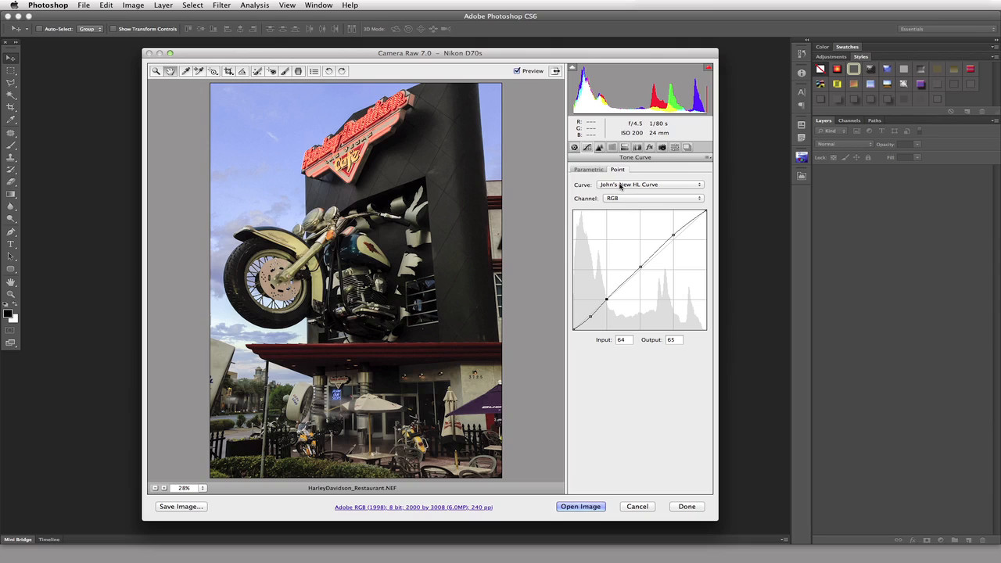
click(619, 185)
click(630, 149)
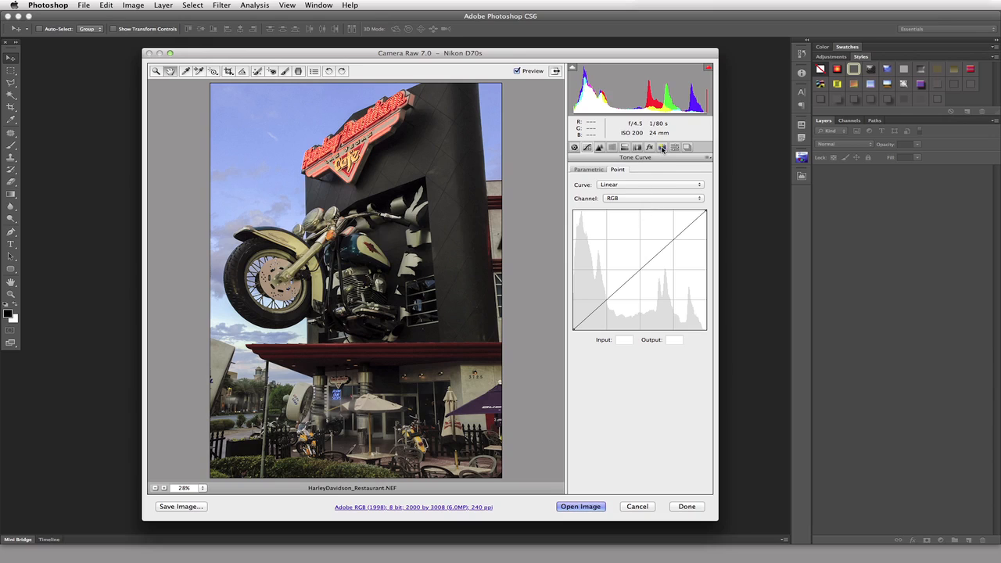
- Try process version 2010, check the point tone curve under it, and restore process version 2012 (Current)
click(661, 147)
click(661, 173)
click(662, 182)
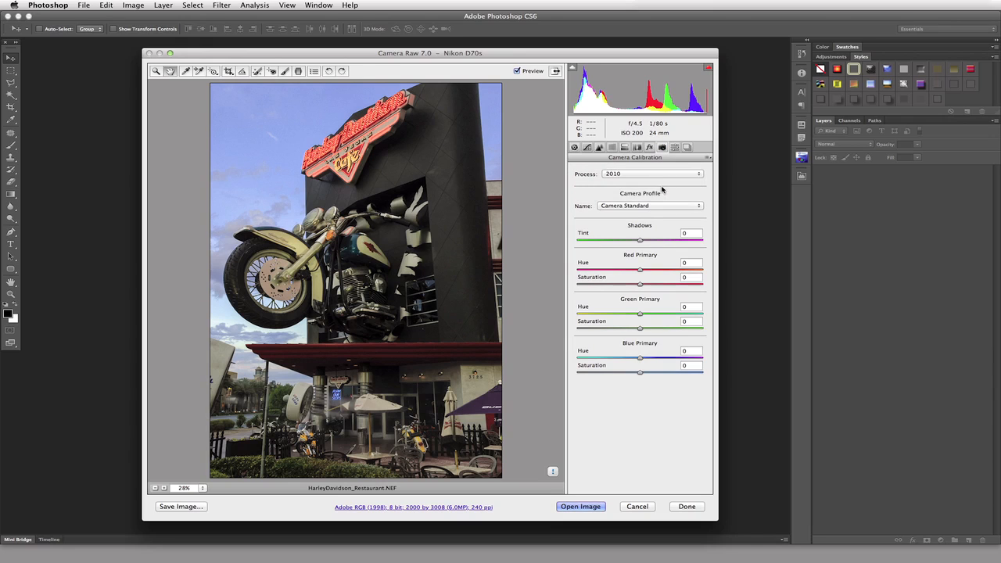
click(587, 148)
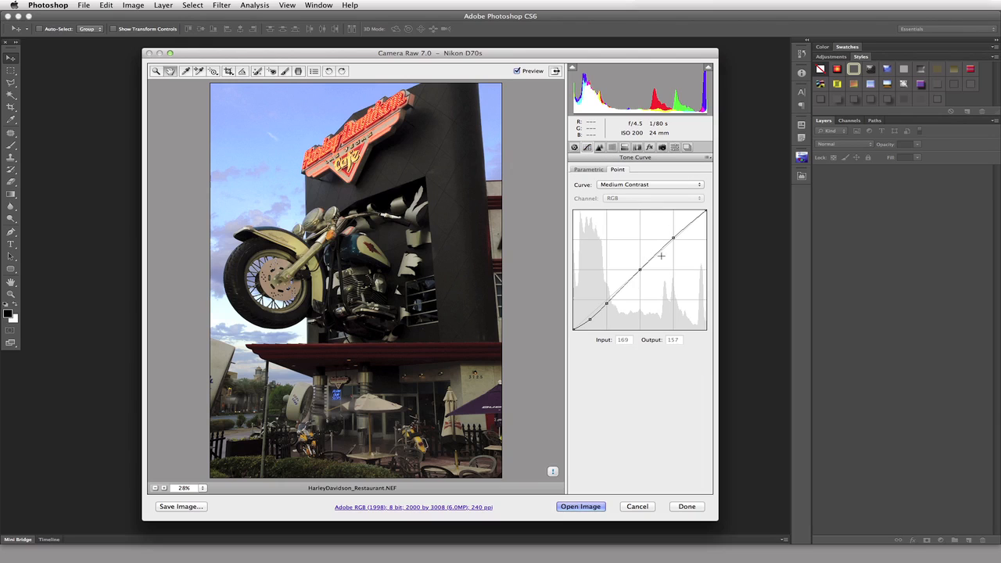
click(662, 147)
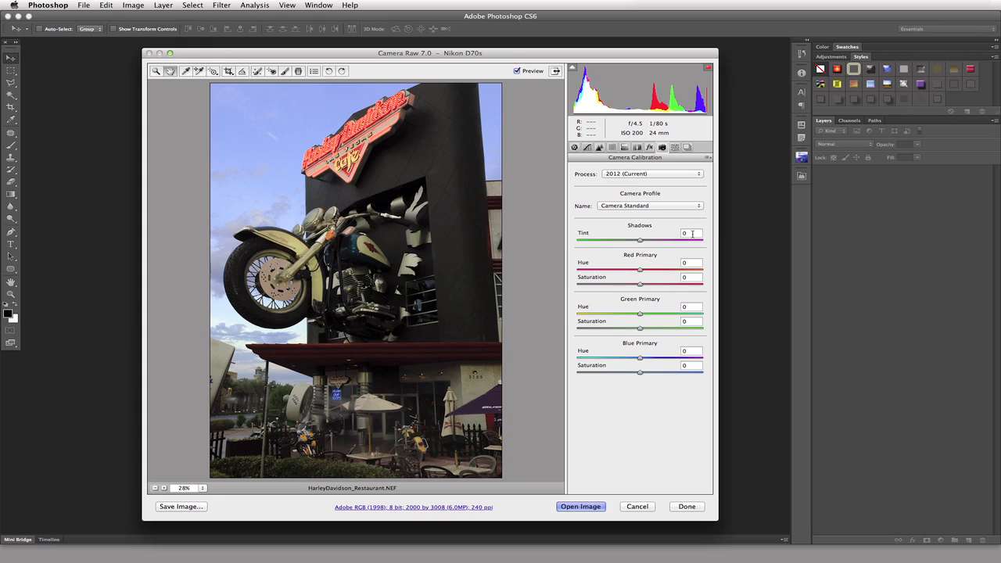
click(649, 147)
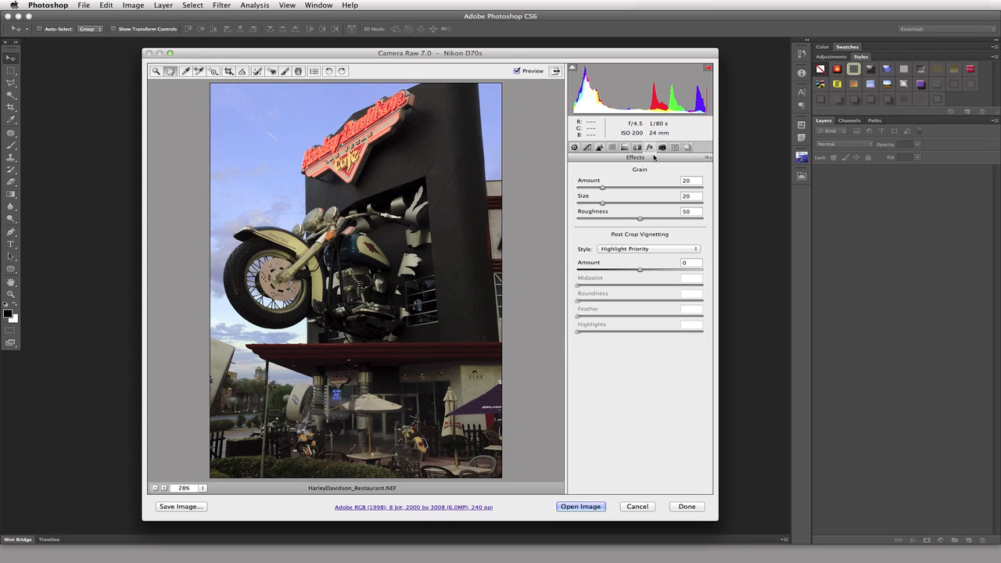